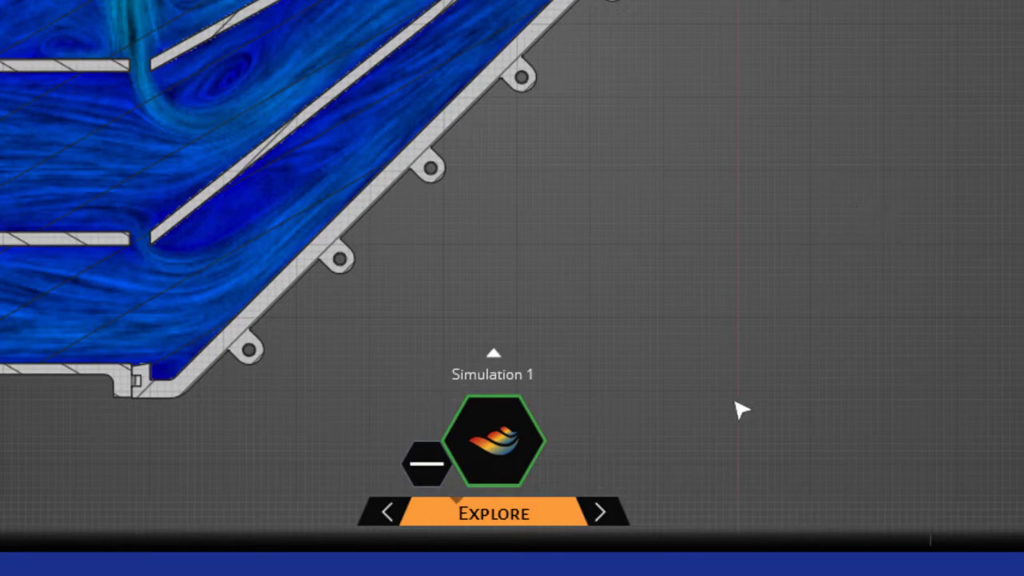
# Switch Simulation 1 to Analyze mode, clearing the Explore velocity results
pyautogui.click(637, 514)
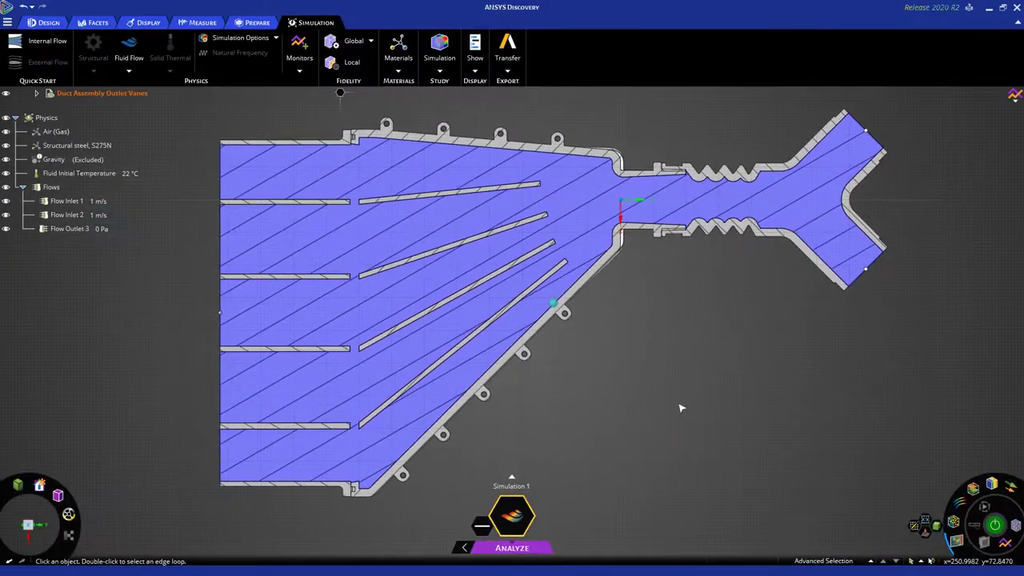
pyautogui.moveTo(682, 400); pyautogui.dragTo(703, 370, button='middle')
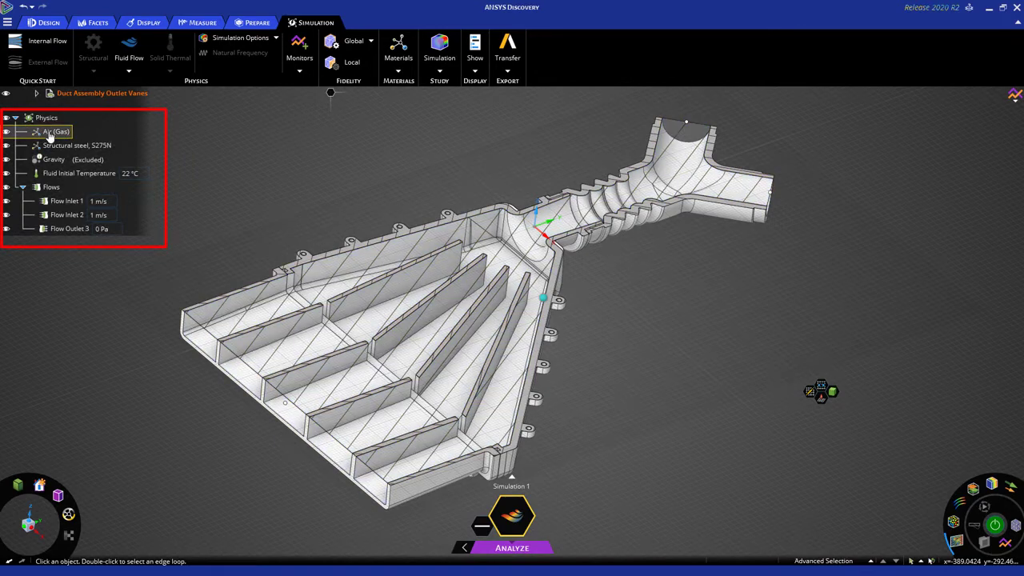
pyautogui.click(64, 202)
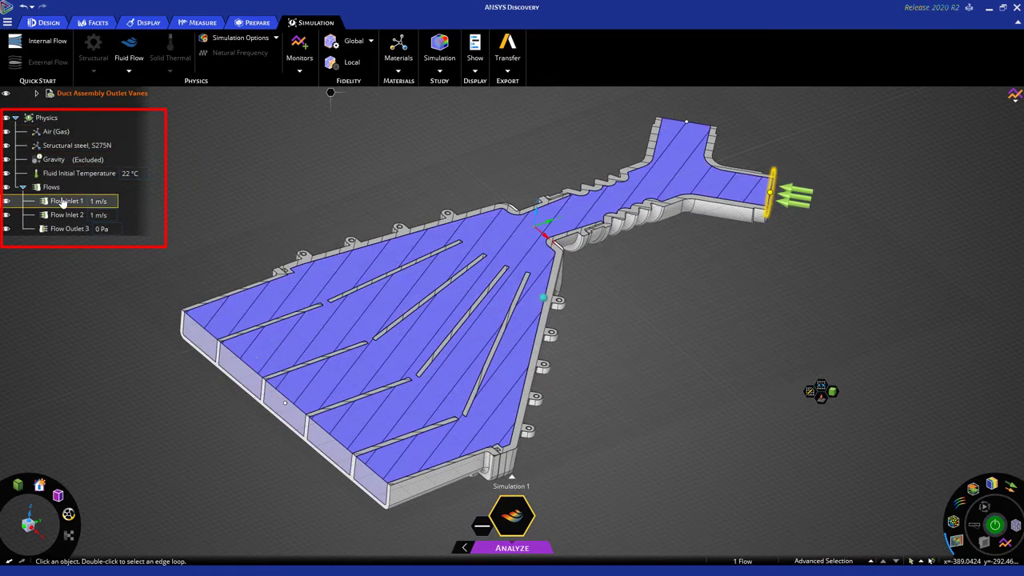
pyautogui.click(68, 229)
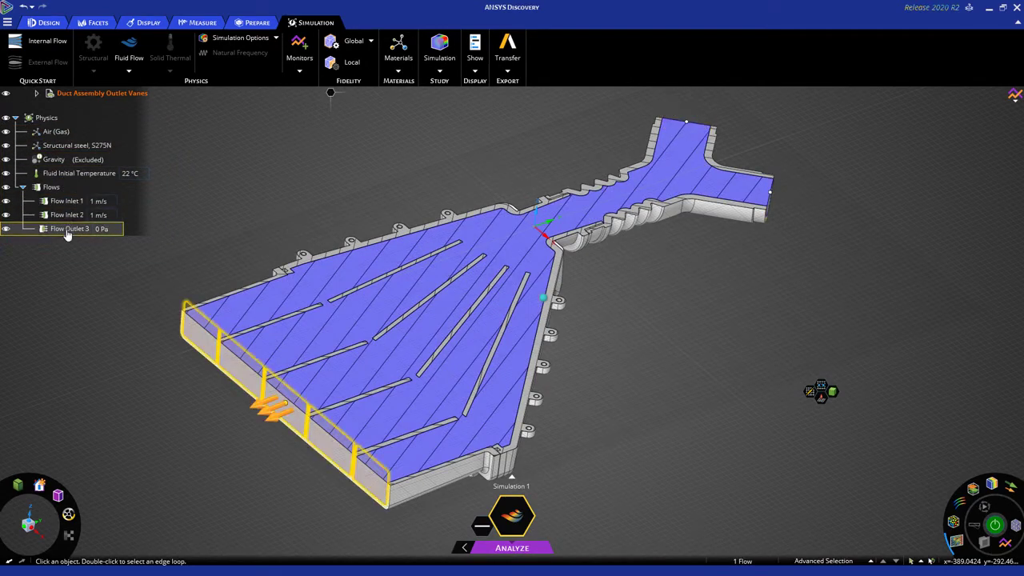
pyautogui.click(246, 206)
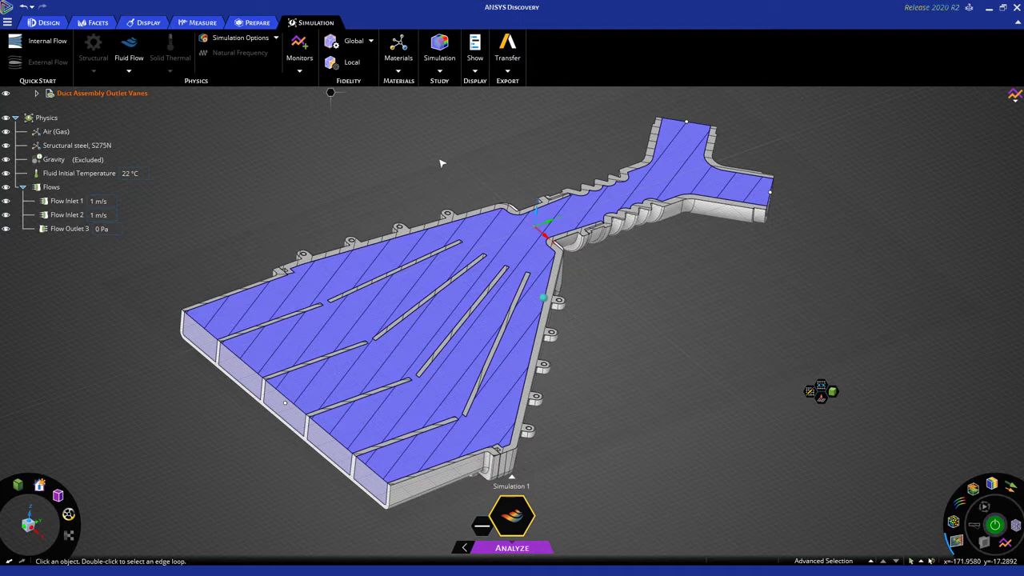
# Exit the cross section and give the whole duct body a 5 mm local fidelity
pyautogui.press('d')
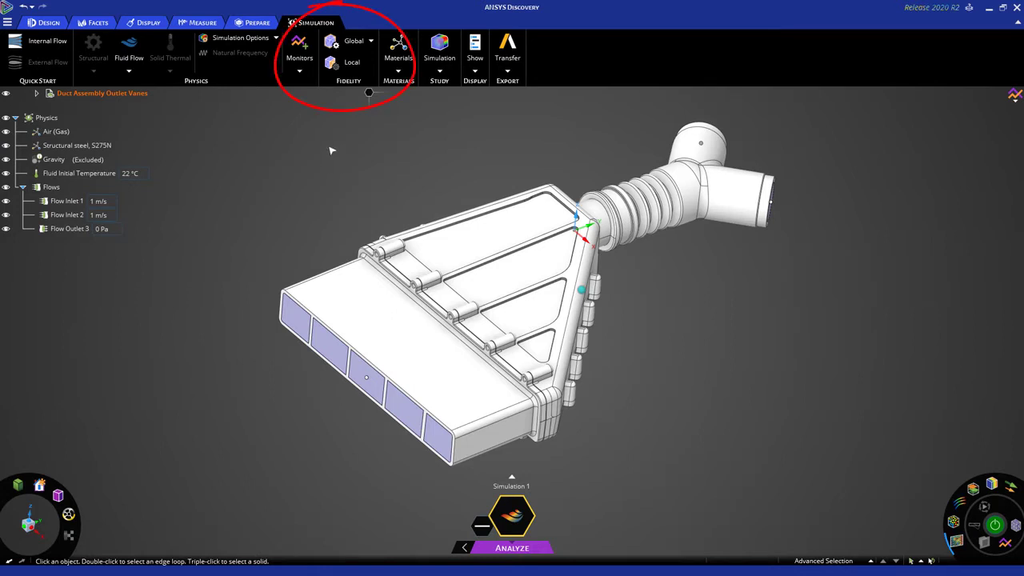
pyautogui.click(350, 62)
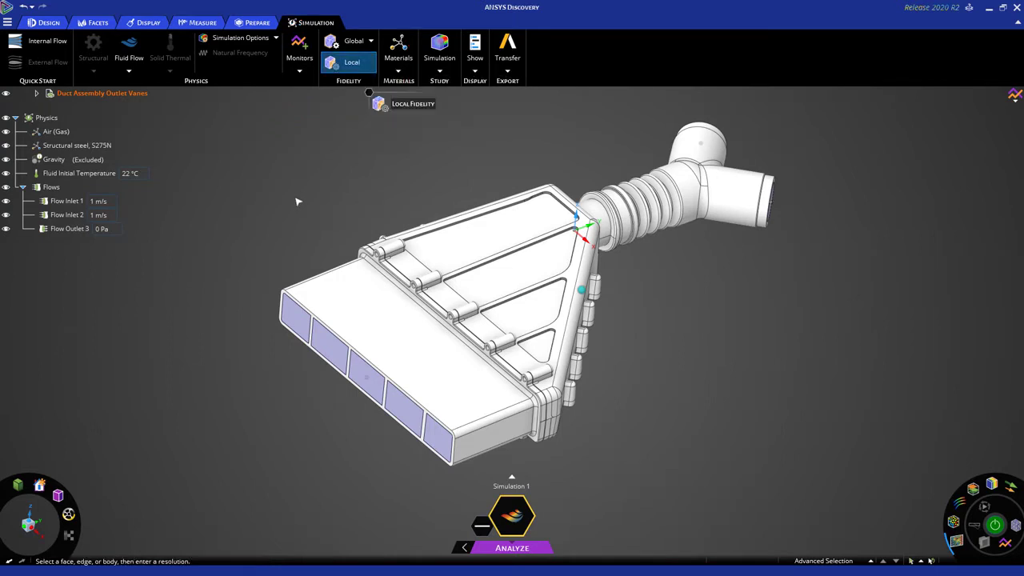
pyautogui.click(295, 320)
pyautogui.tripleClick(296, 320)
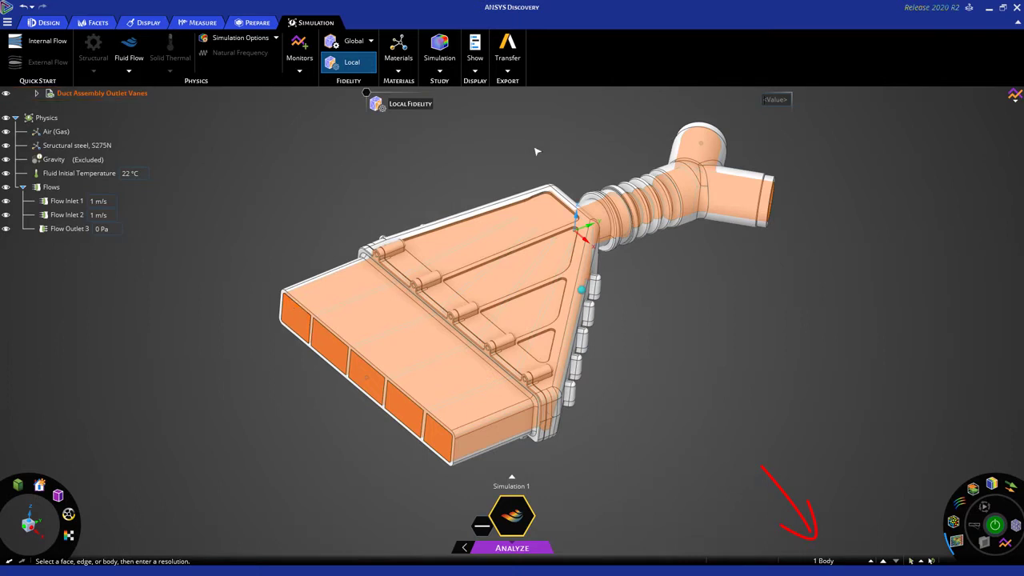
pyautogui.click(768, 100)
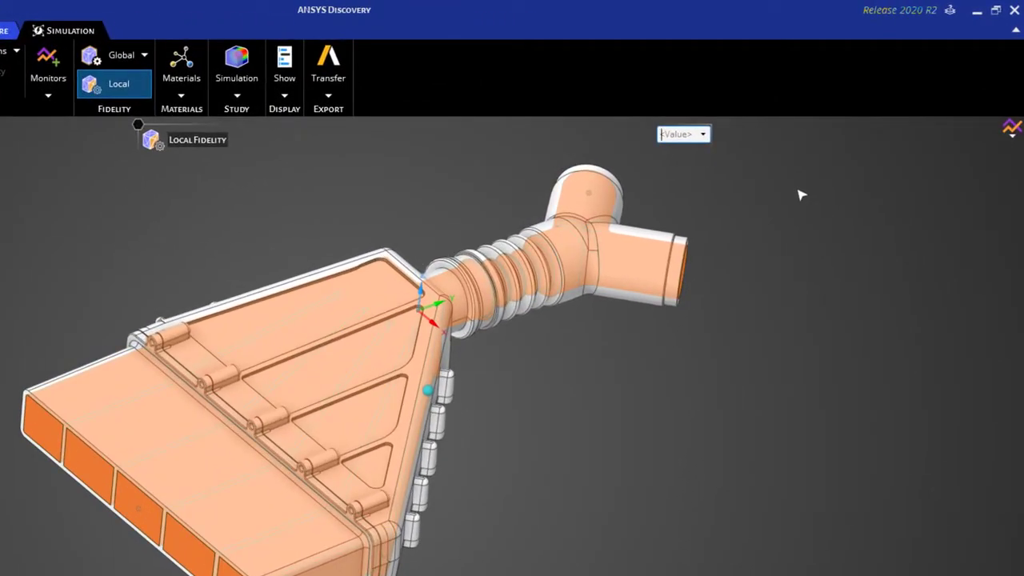
pyautogui.write('5')
pyautogui.write('mm')
pyautogui.press('Return')
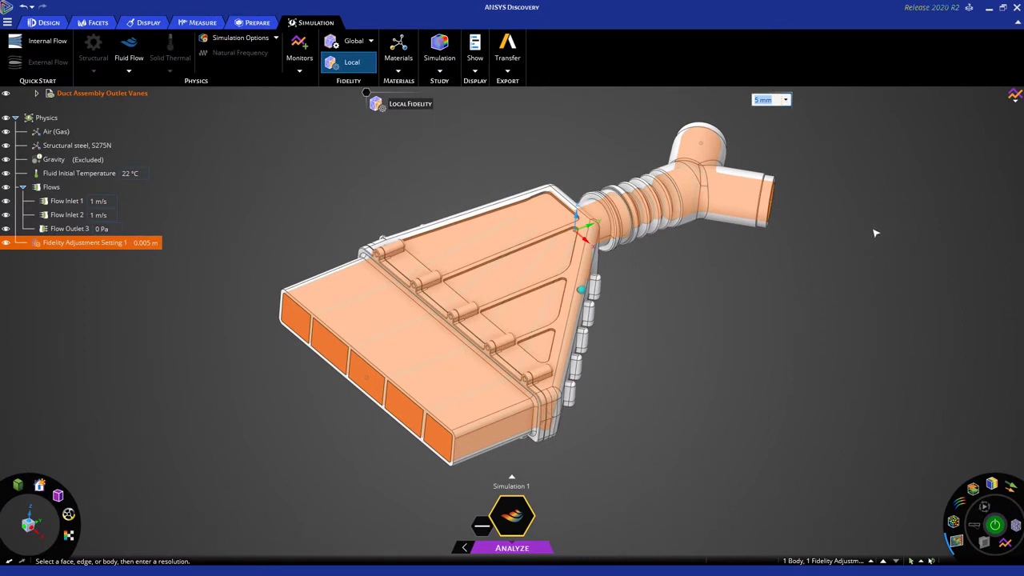
pyautogui.press('Escape')
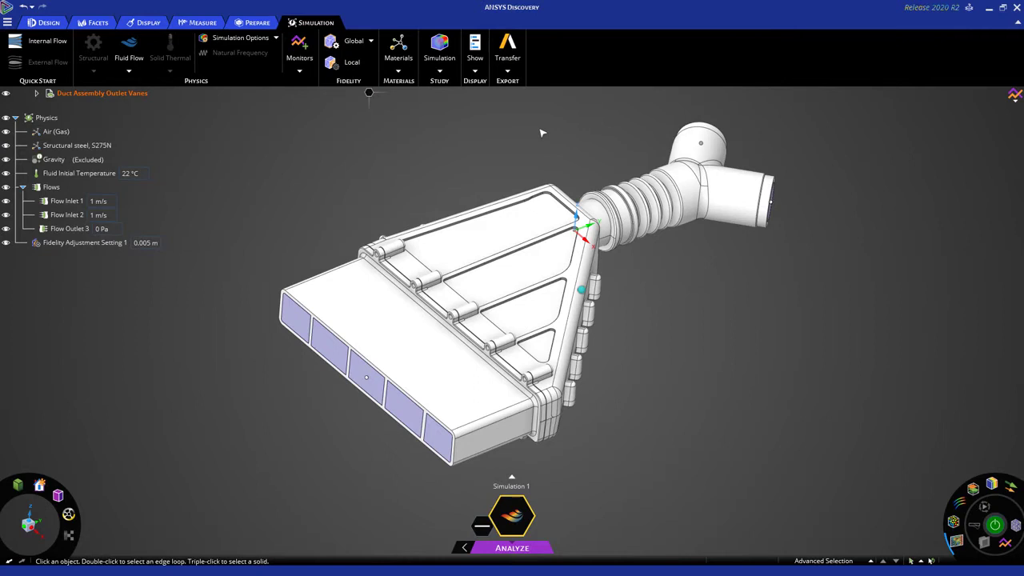
pyautogui.click(101, 244)
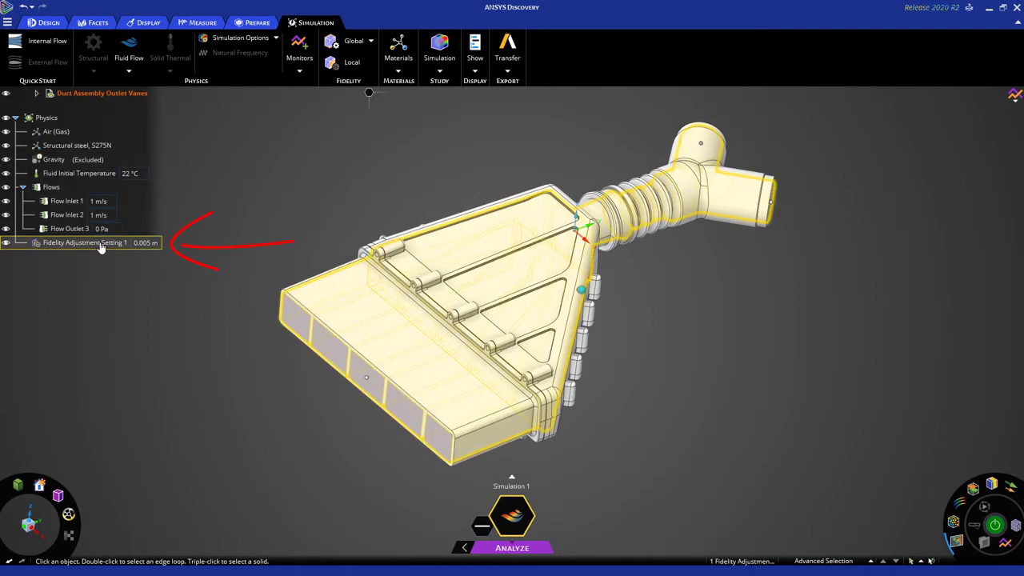
pyautogui.press('Escape')
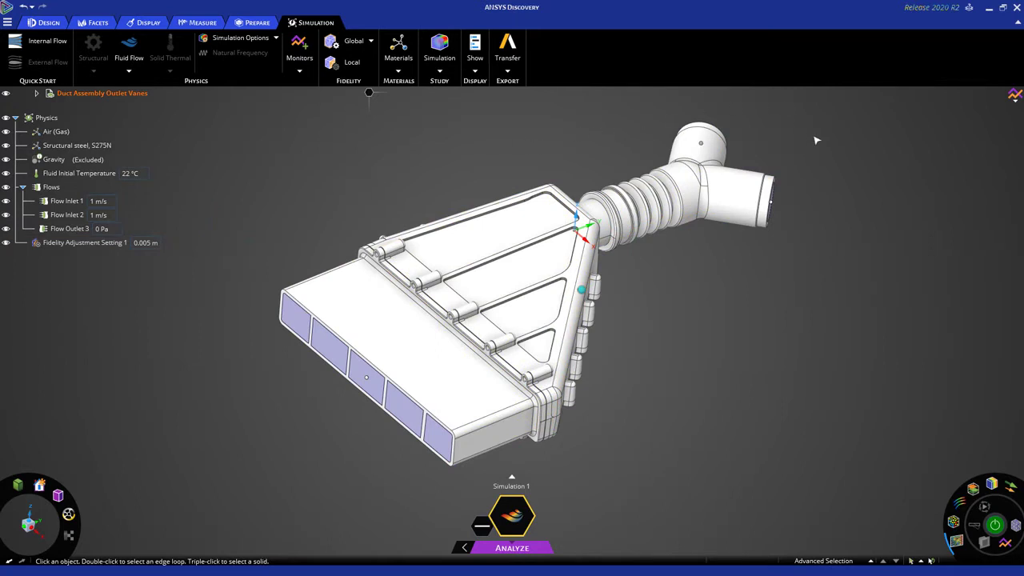
# Add an Average Pressure monitor on the two Y-pipe opening faces
pyautogui.moveTo(815, 140); pyautogui.dragTo(622, 383, button='middle')
pyautogui.scroll(-4, 631, 376)
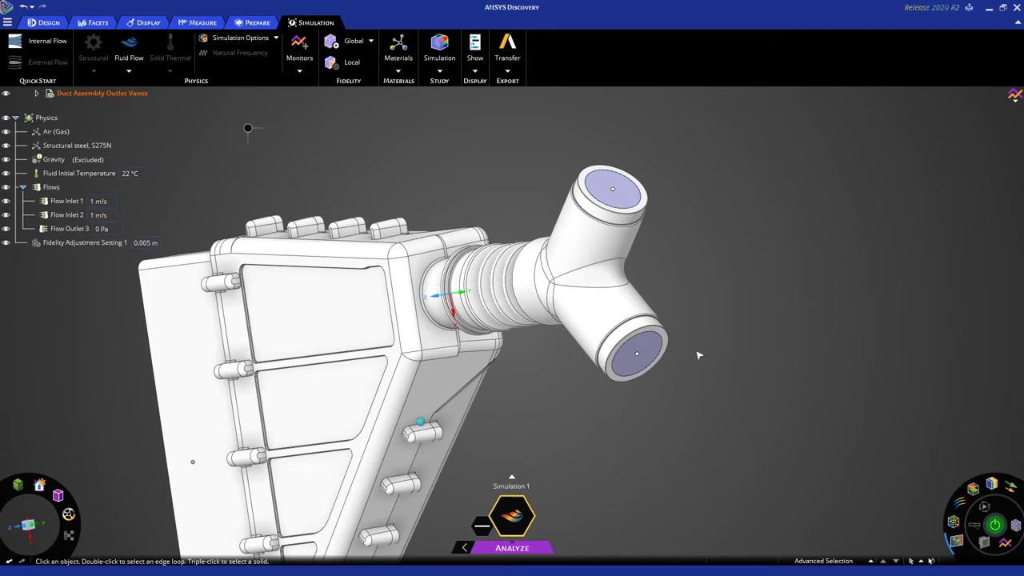
pyautogui.click(651, 346)
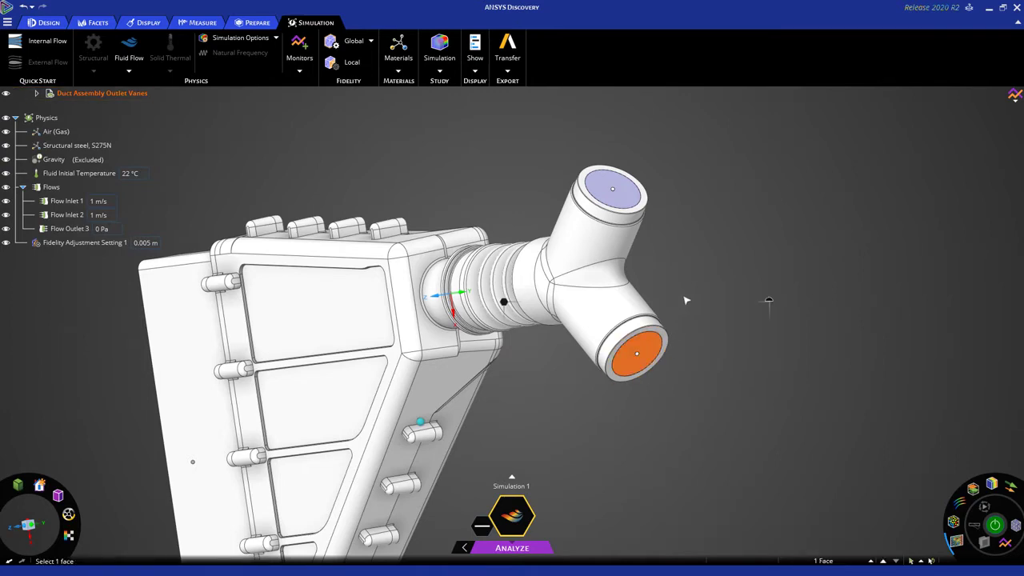
pyautogui.keyDown('ctrl'); pyautogui.click(614, 192); pyautogui.keyUp('ctrl')
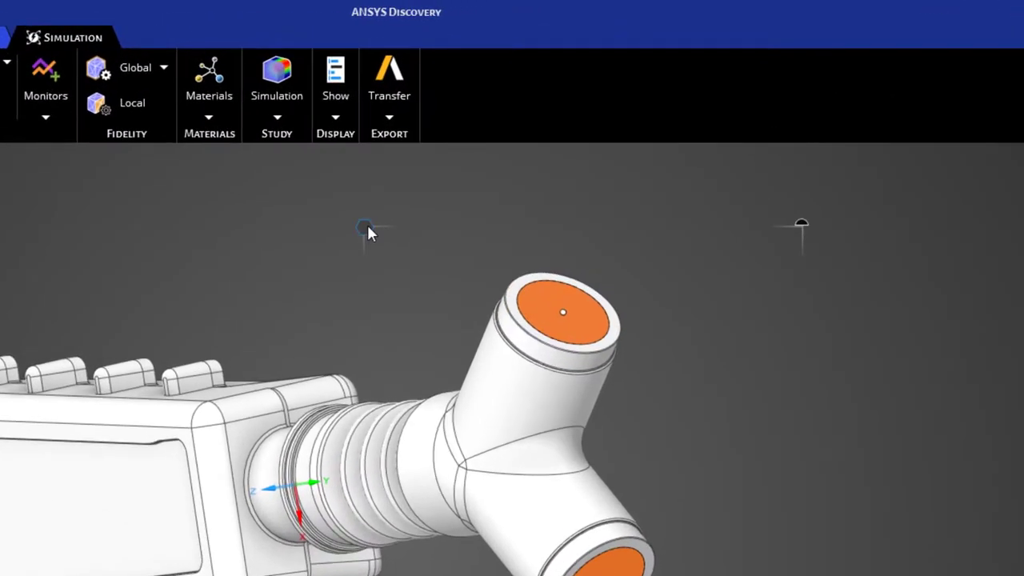
pyautogui.rightClick(487, 140)
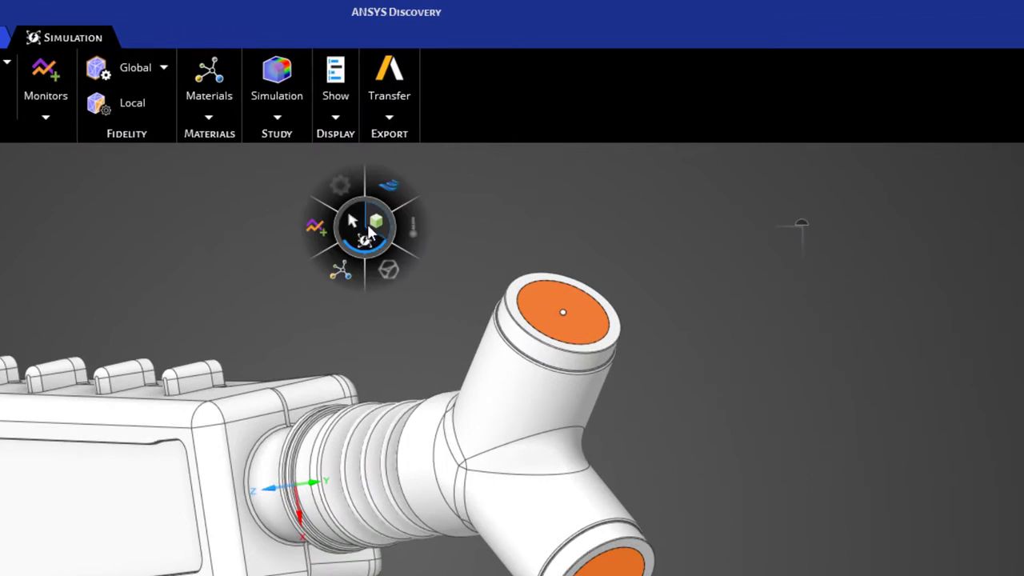
pyautogui.click(315, 227)
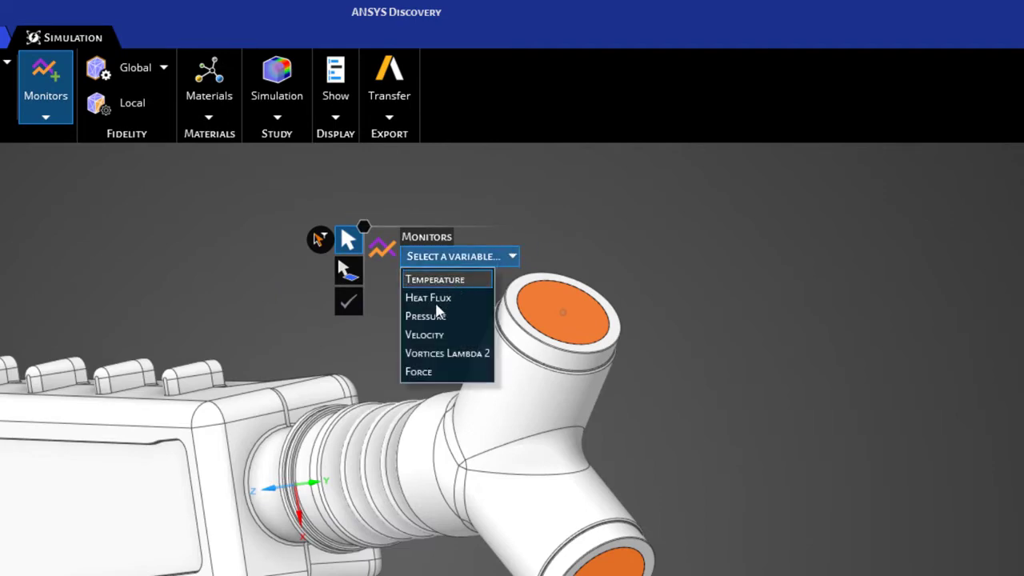
pyautogui.click(473, 318)
pyautogui.click(824, 313)
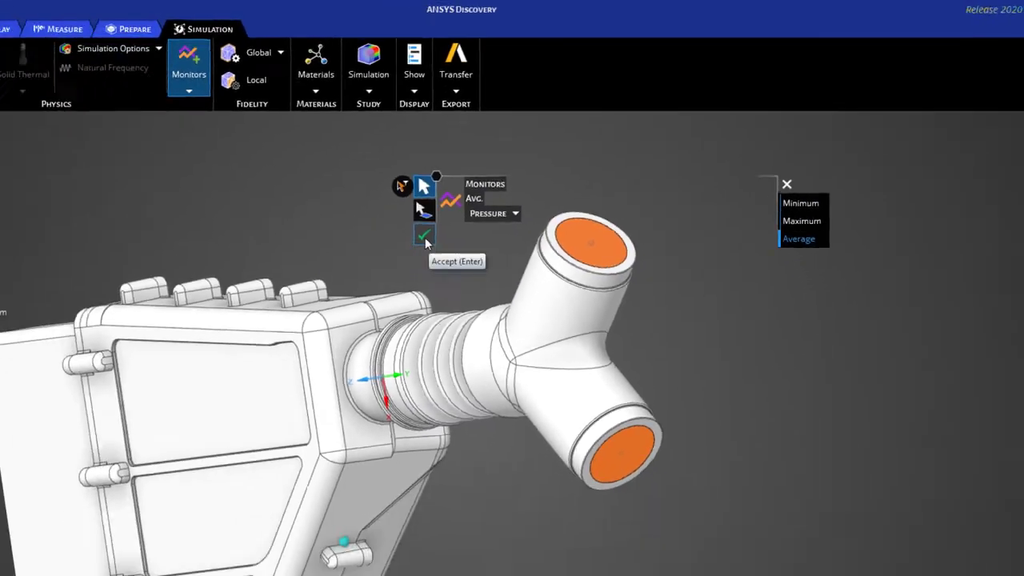
pyautogui.click(348, 302)
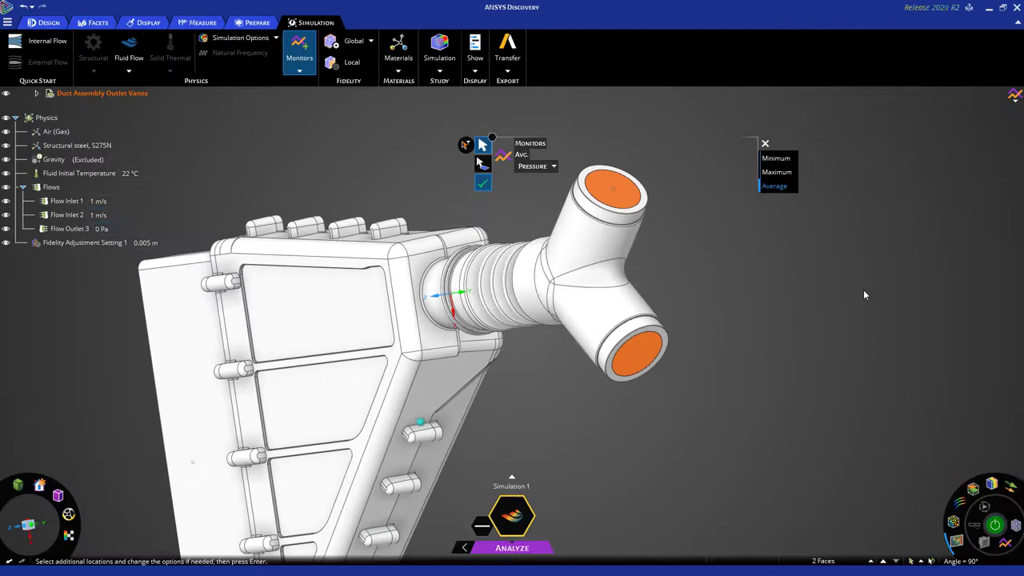
pyautogui.press('Escape')
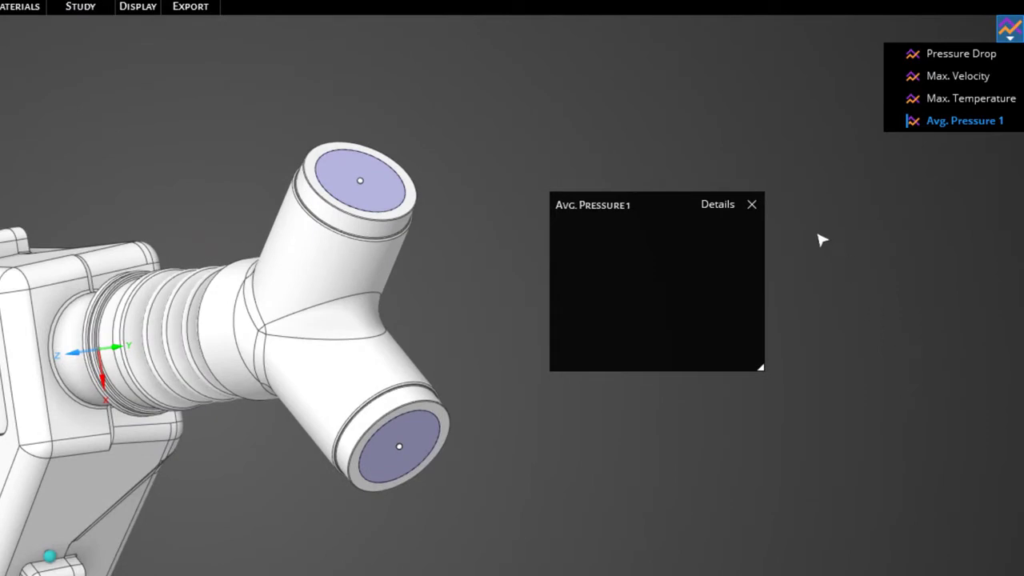
# Open the Avg. Pressure 1 details chart, enlarge it, and close the small monitor panel
pyautogui.click(717, 205)
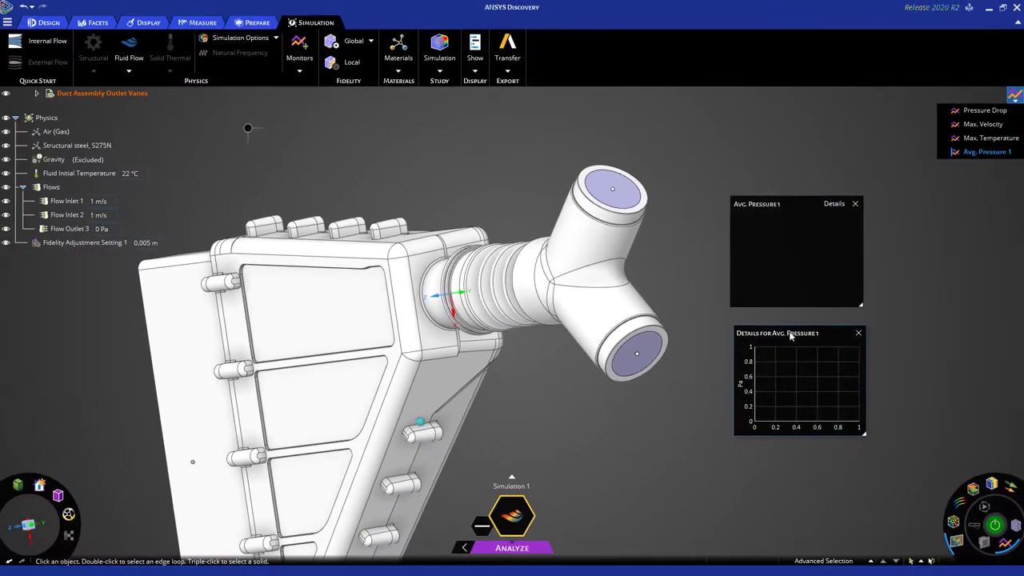
pyautogui.moveTo(790, 336); pyautogui.dragTo(786, 336)
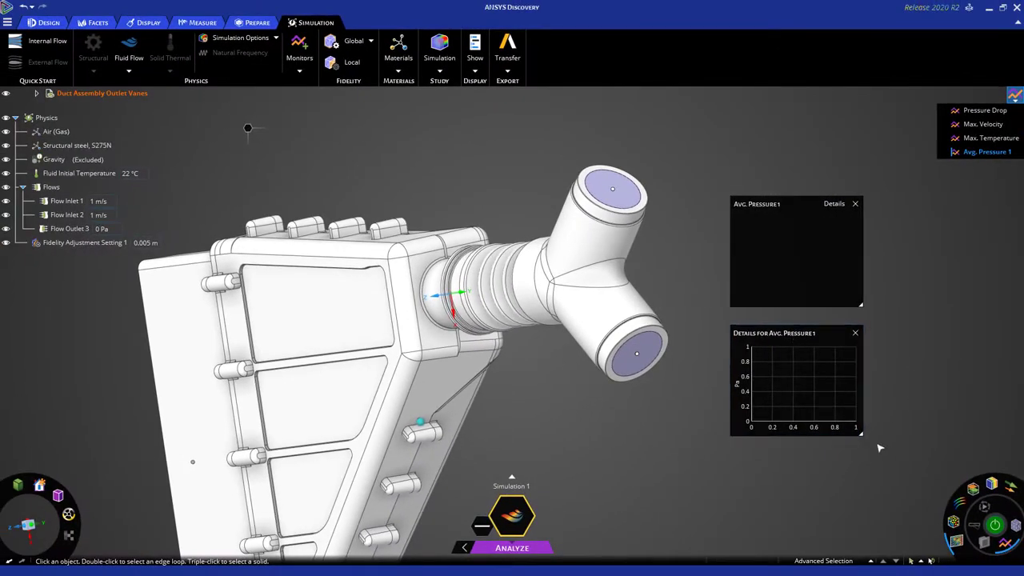
pyautogui.moveTo(861, 436); pyautogui.dragTo(927, 506)
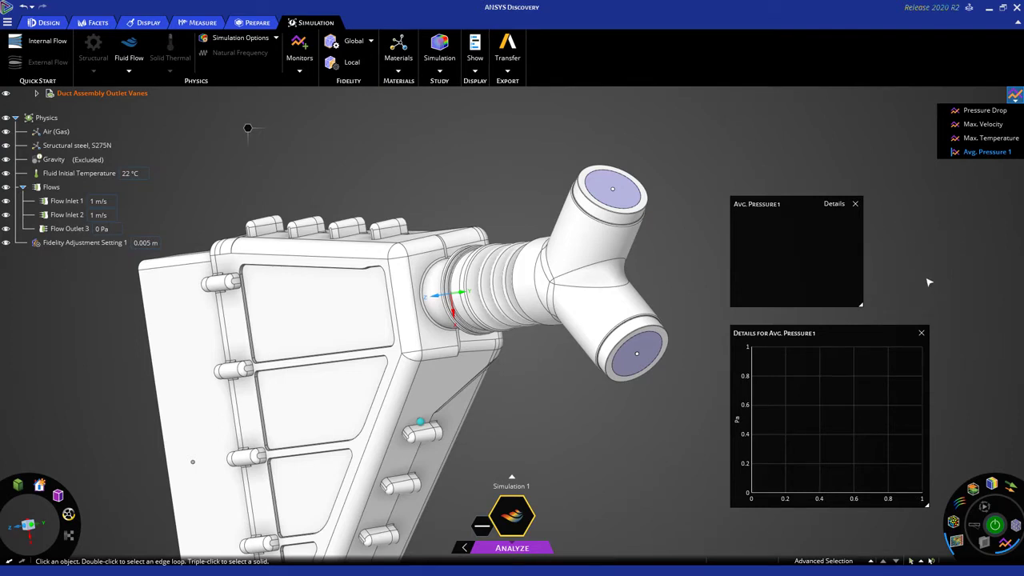
pyautogui.click(854, 205)
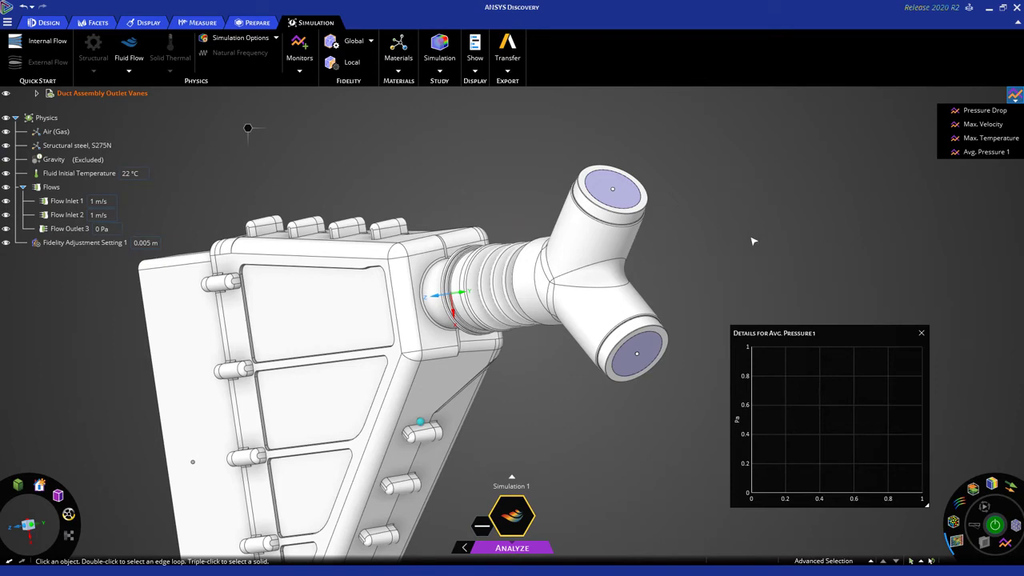
pyautogui.moveTo(743, 235); pyautogui.dragTo(794, 174, button='middle')
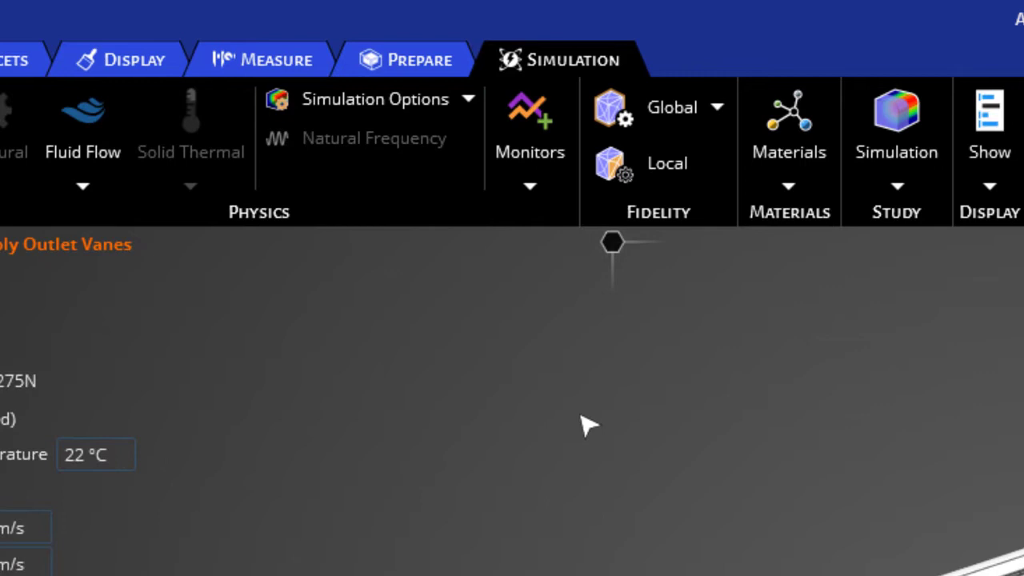
# Set the stop criterion to Monitored value convergence and review the k-omega SST and iteration settings
pyautogui.click(467, 100)
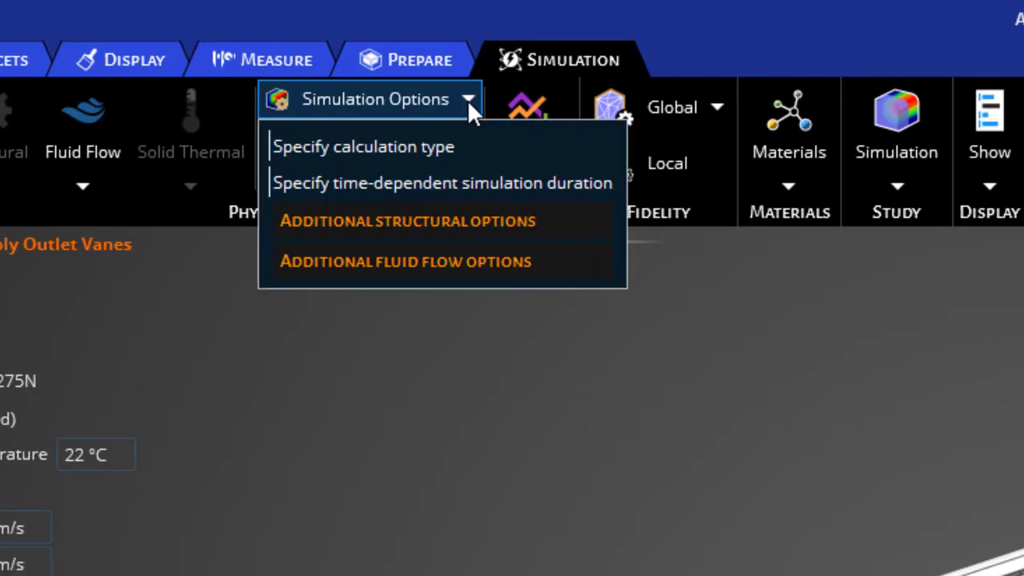
pyautogui.click(466, 269)
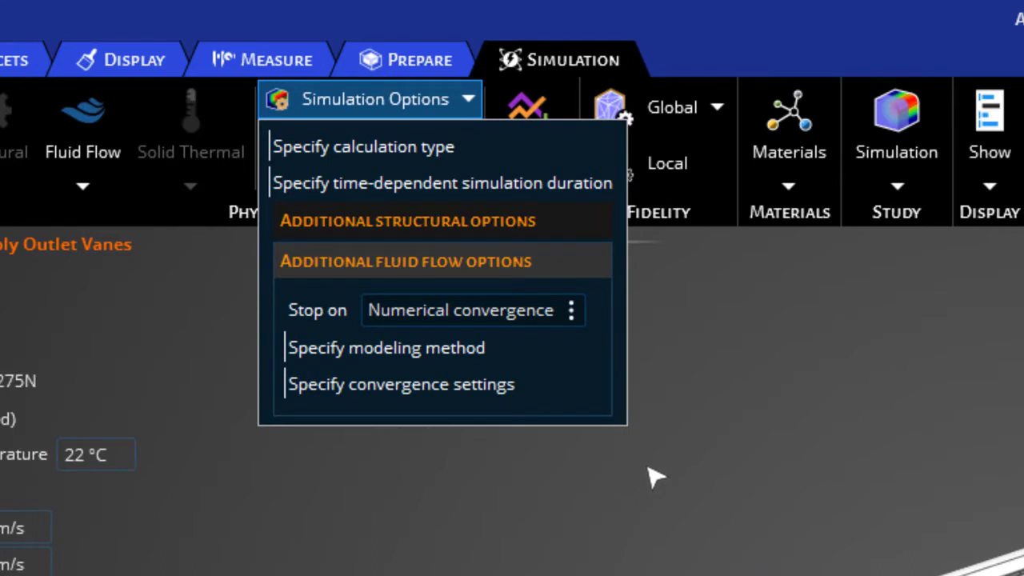
pyautogui.click(571, 312)
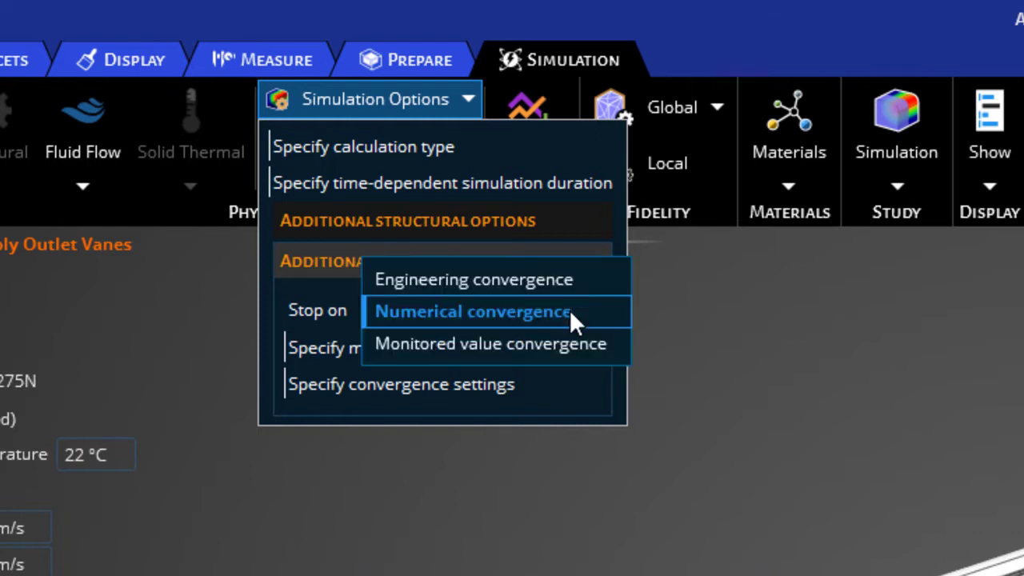
pyautogui.press('Down')
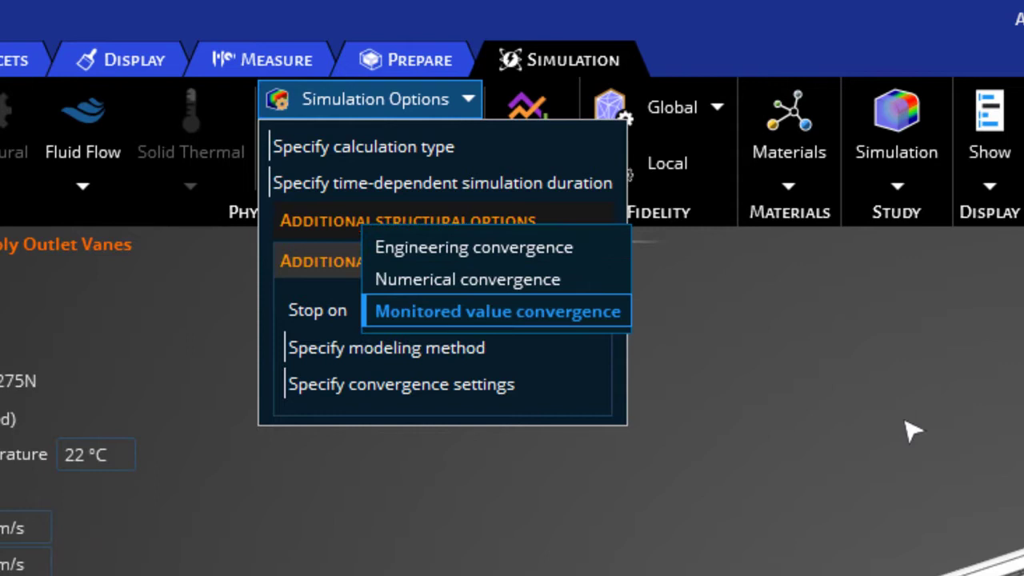
pyautogui.press('Return')
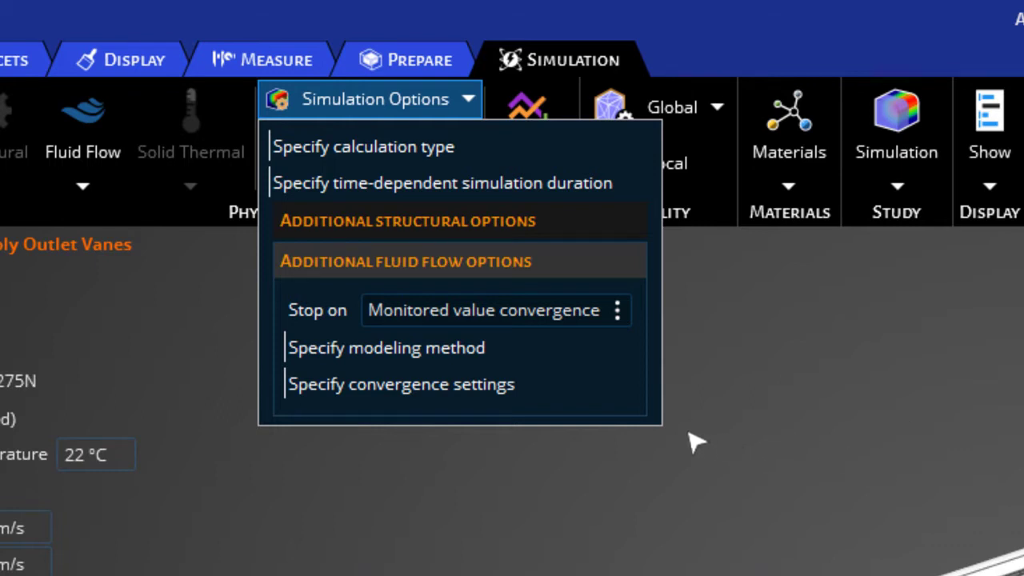
pyautogui.click(452, 349)
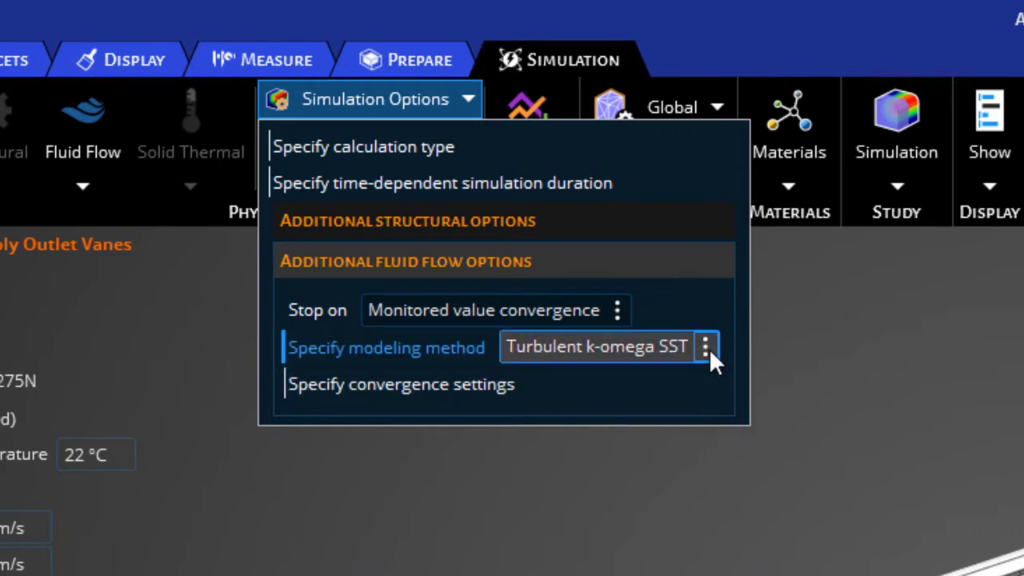
pyautogui.click(467, 388)
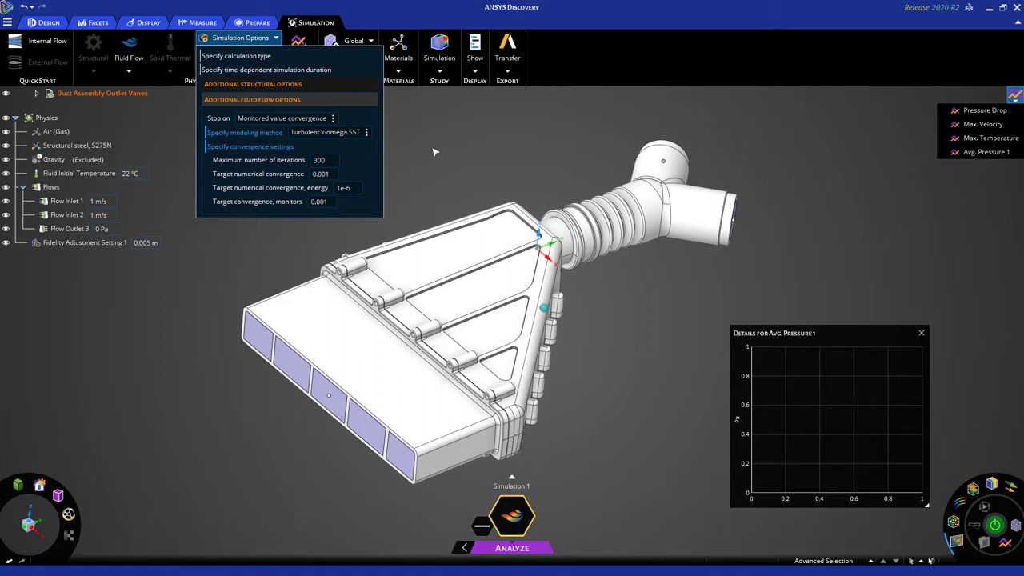
# Close the simulation options, then move the Avg. Pressure 1 details chart up-left and enlarge it
pyautogui.click(421, 146)
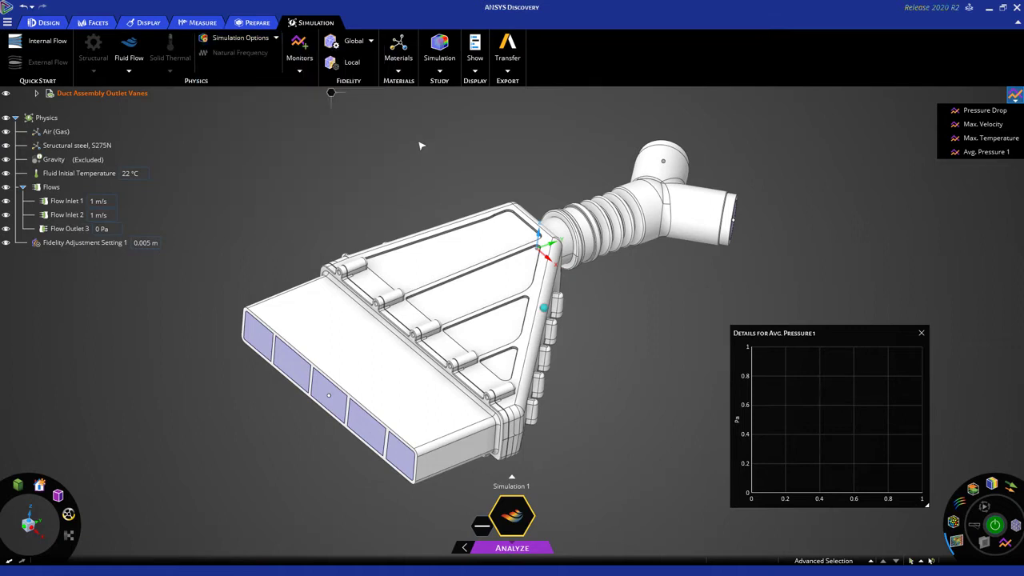
pyautogui.moveTo(818, 328); pyautogui.dragTo(702, 288)
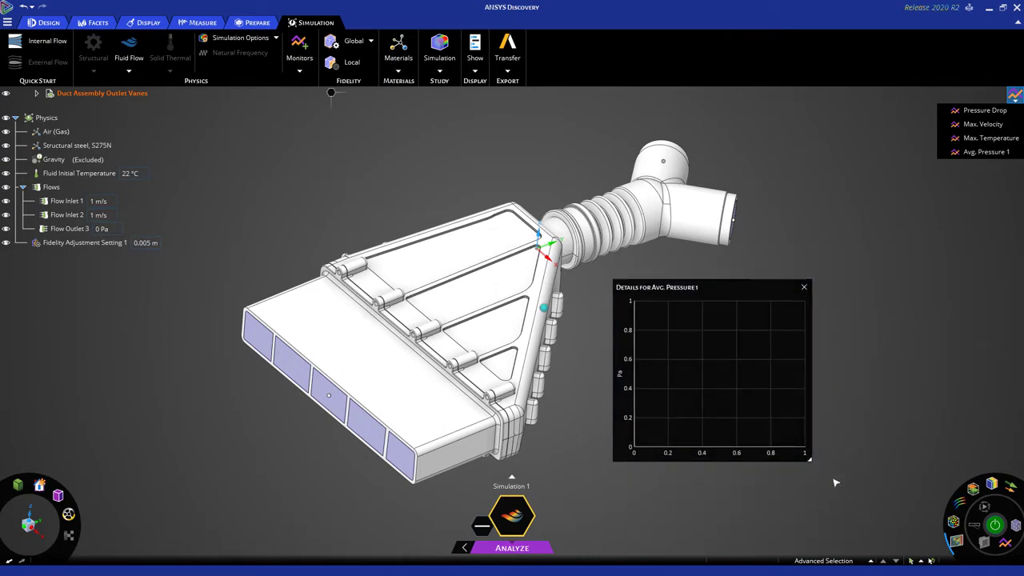
pyautogui.moveTo(809, 459); pyautogui.dragTo(877, 515)
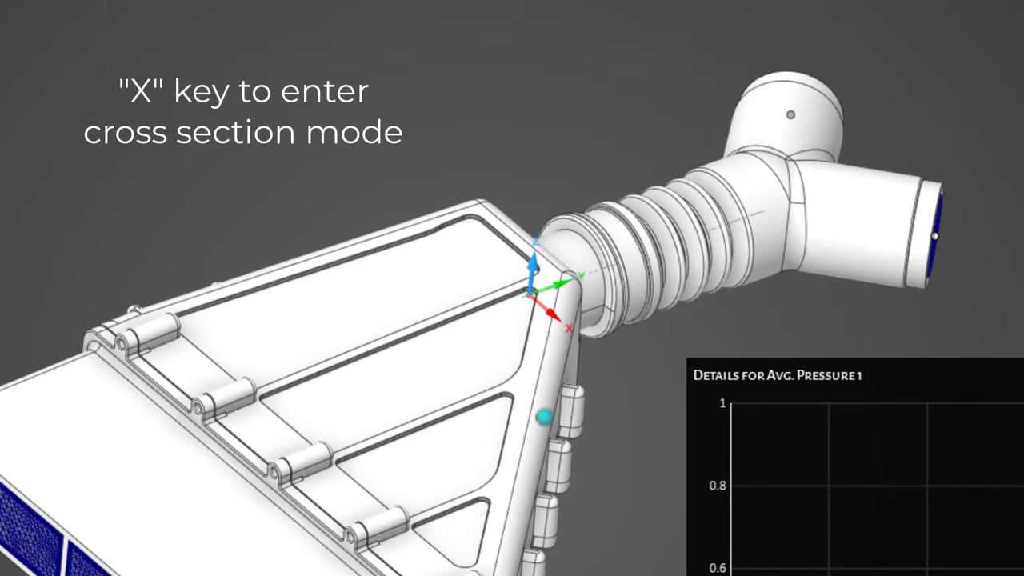
pyautogui.press('x')
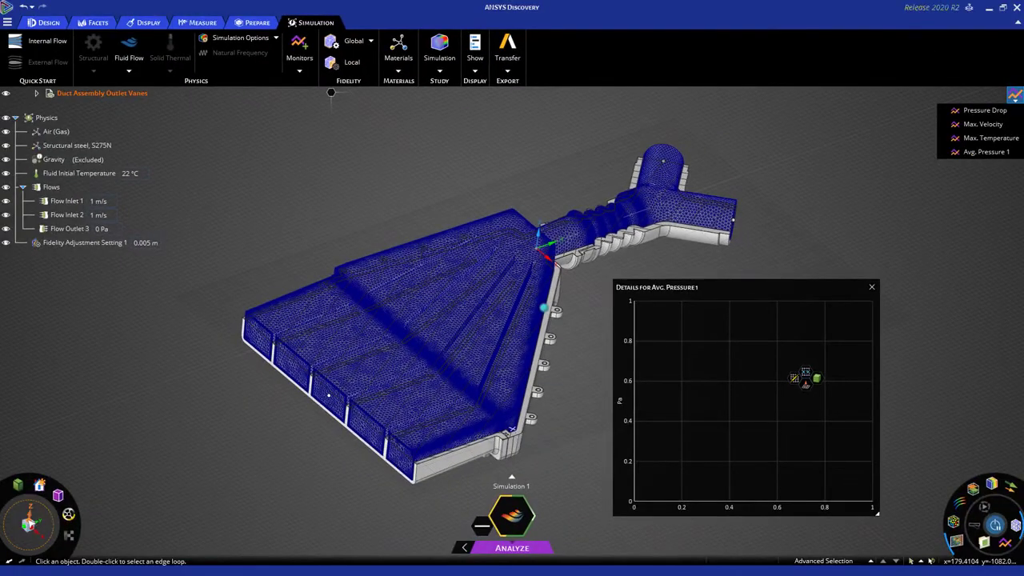
pyautogui.press('v')
pyautogui.scroll(3, 547, 249)
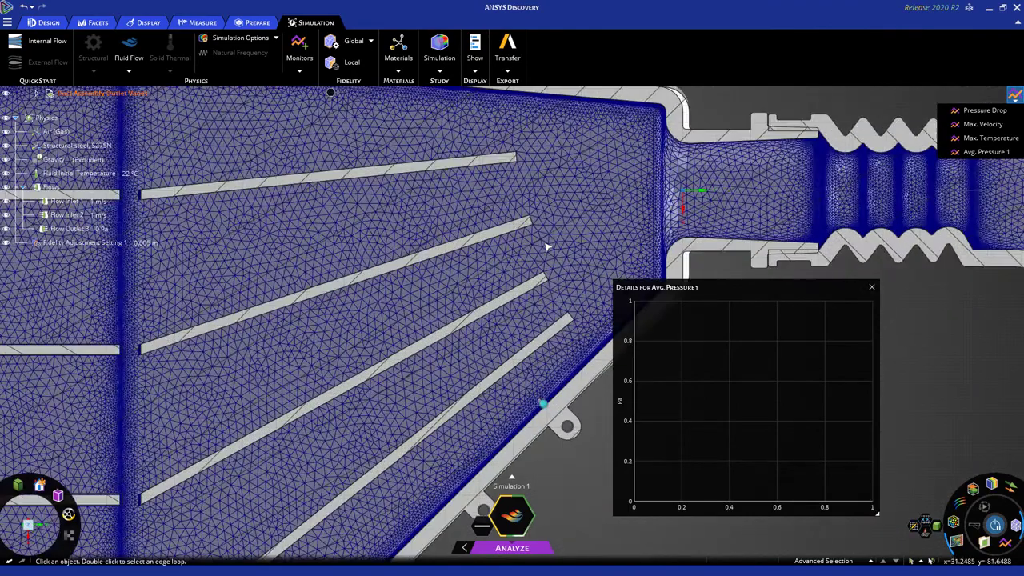
pyautogui.moveTo(799, 281); pyautogui.dragTo(829, 322)
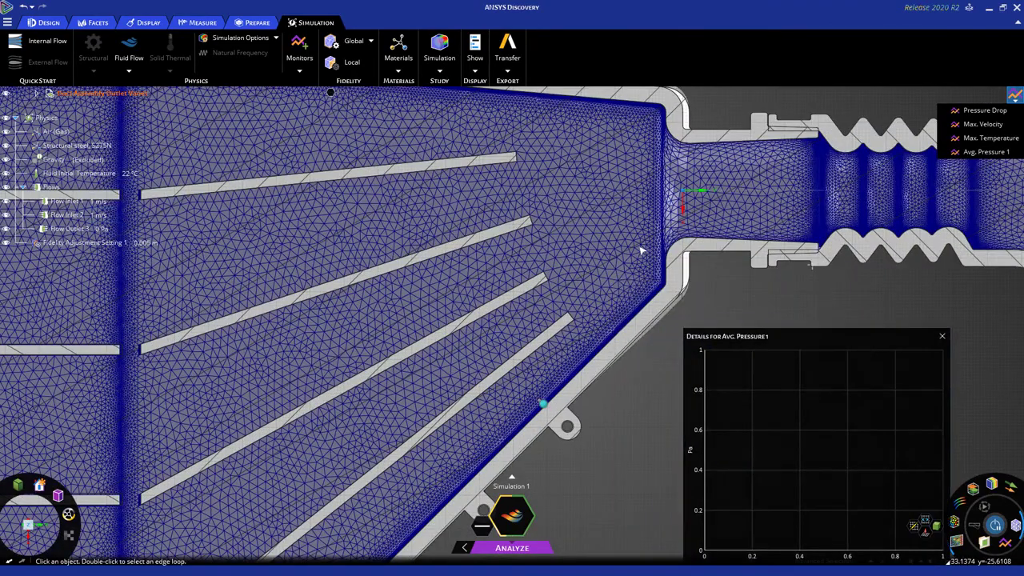
pyautogui.scroll(-3, 632, 240)
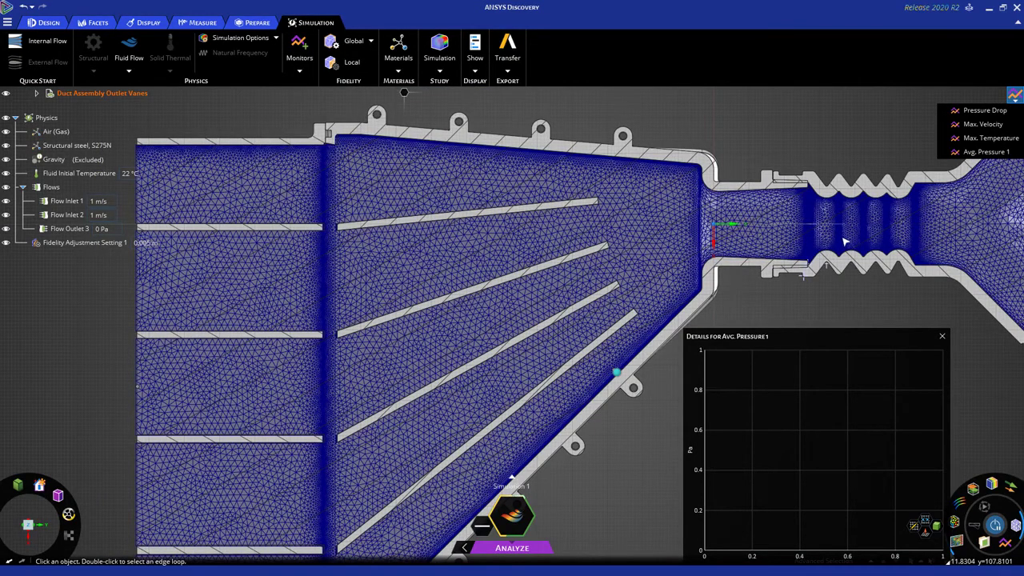
pyautogui.scroll(3, 840, 206)
pyautogui.scroll(-4, 840, 206)
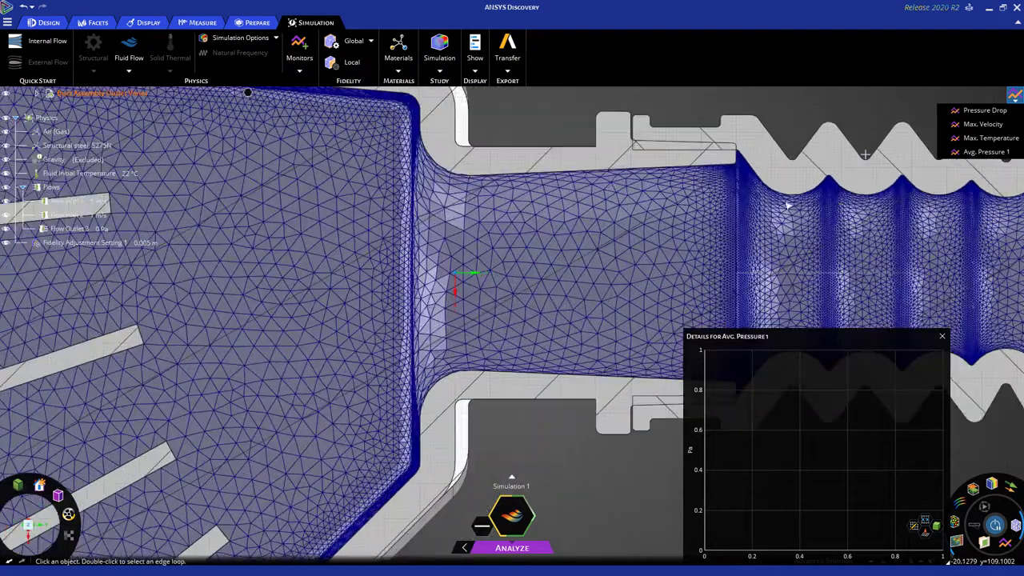
pyautogui.scroll(-3, 770, 205)
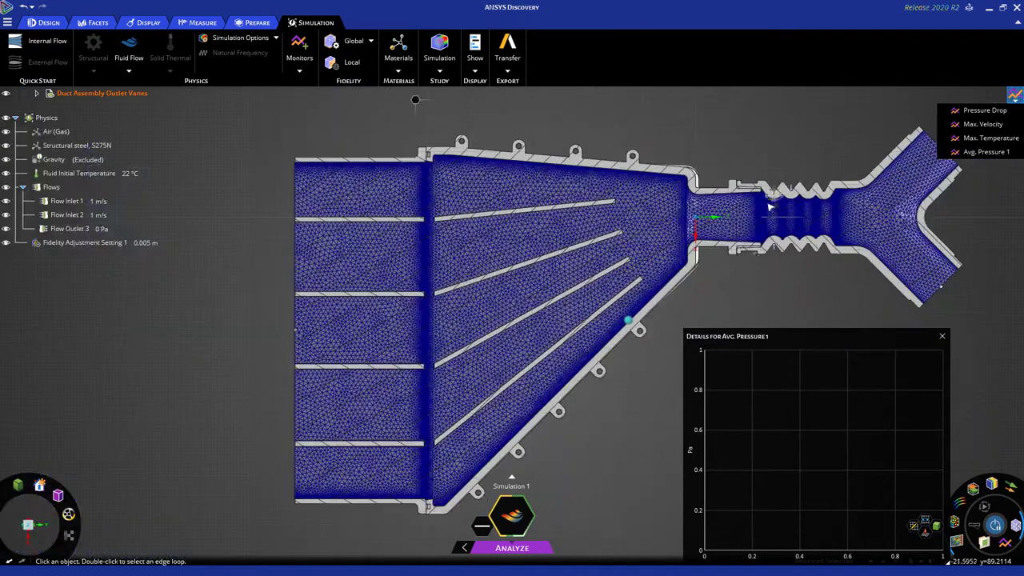
pyautogui.scroll(-1, 724, 272)
pyautogui.scroll(5, 402, 206)
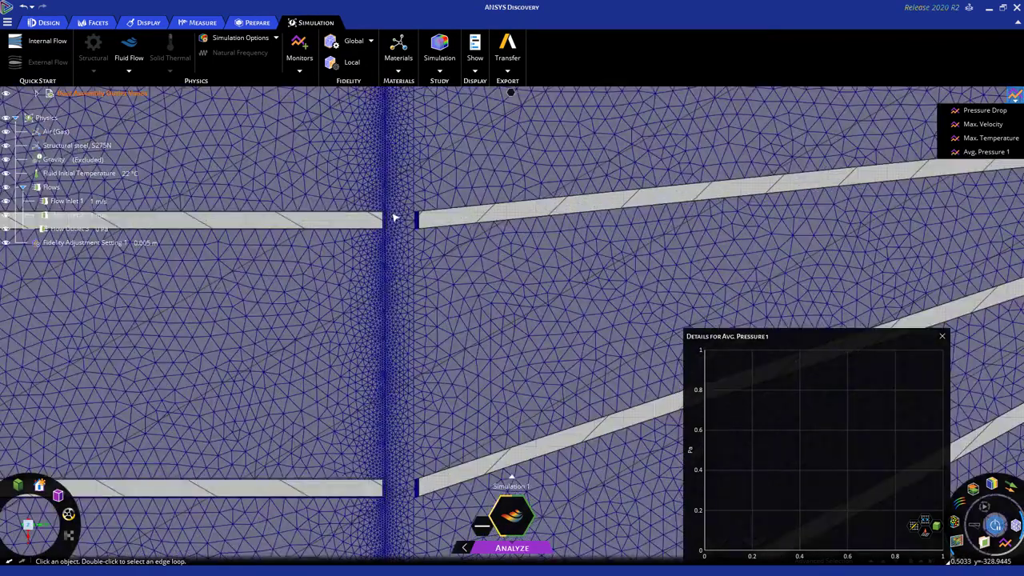
pyautogui.scroll(-5, 395, 219)
pyautogui.scroll(2, 666, 283)
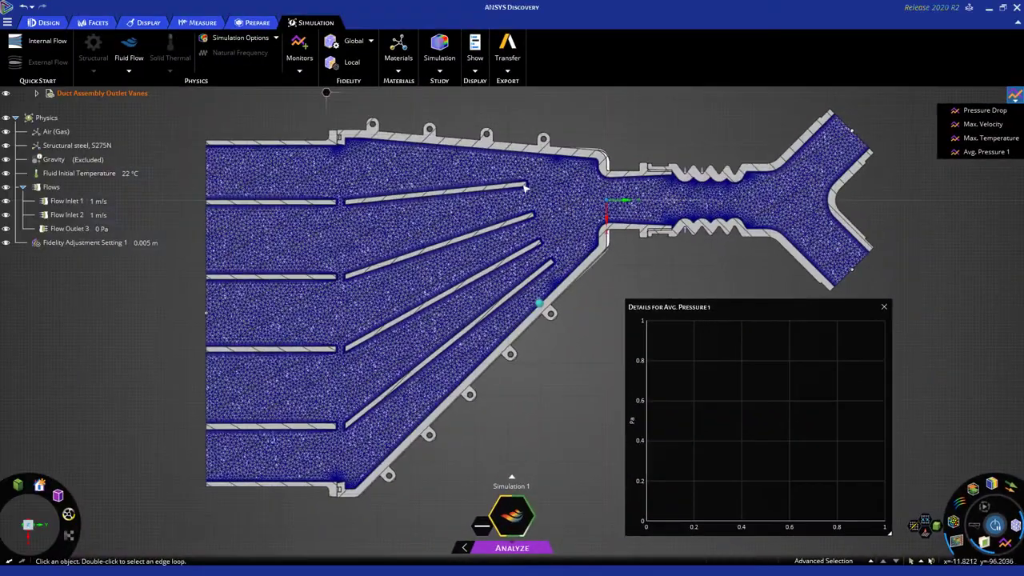
pyautogui.scroll(4, 526, 188)
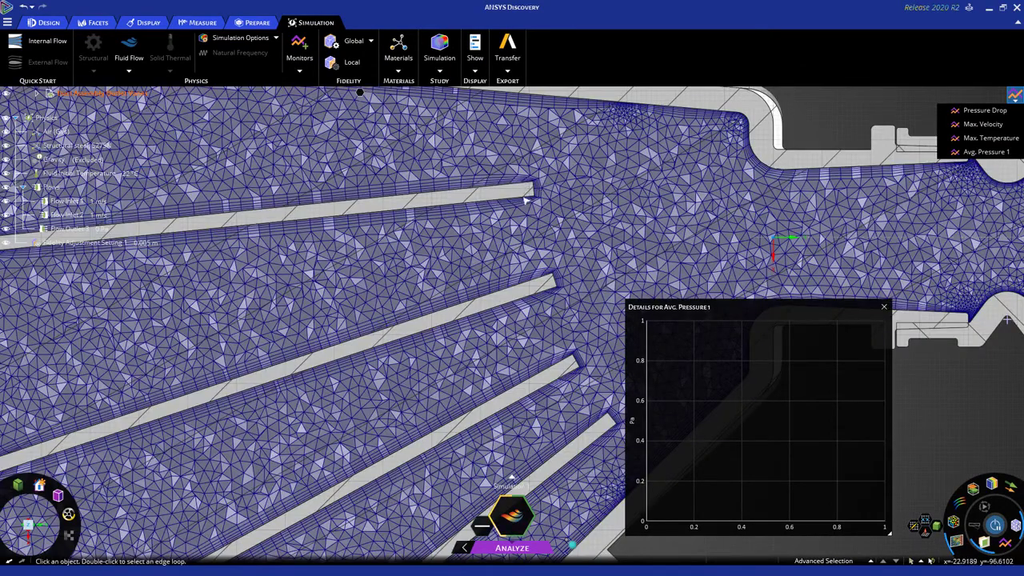
pyautogui.scroll(-2, 562, 206)
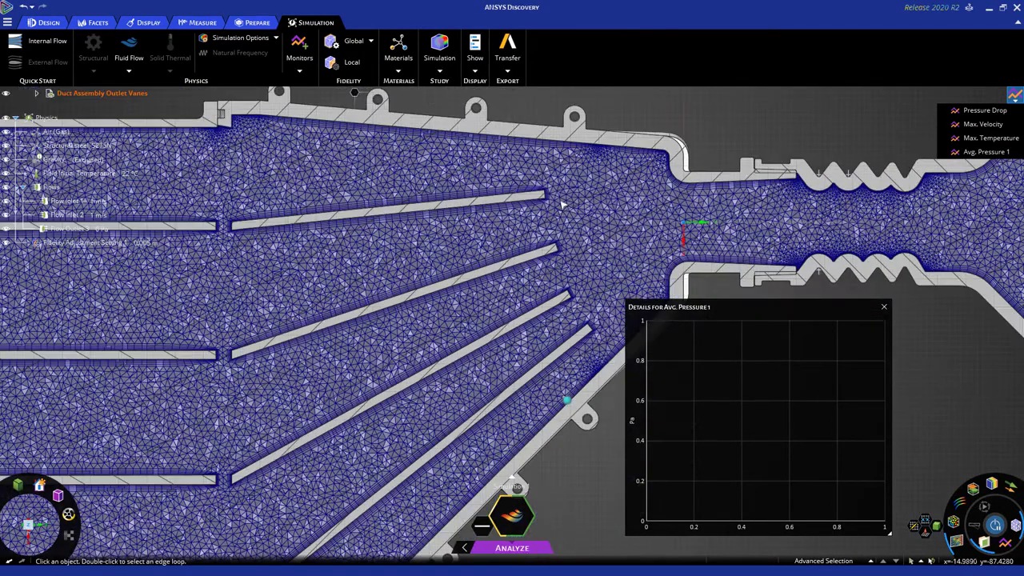
pyautogui.scroll(-2, 562, 205)
pyautogui.scroll(-2, 613, 210)
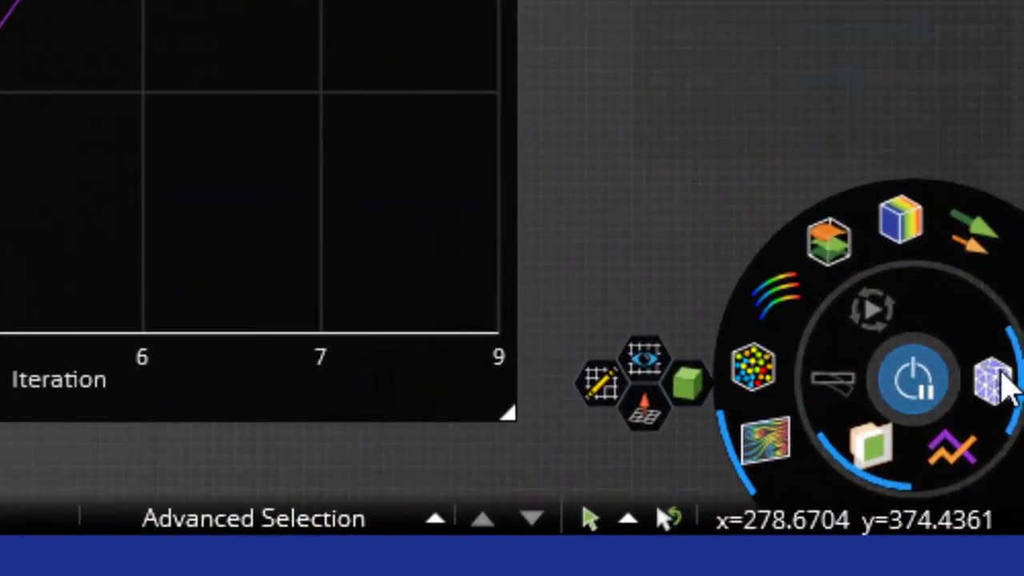
# Hide the mesh on the duct so the velocity solve runs to convergence
pyautogui.click(1002, 383)
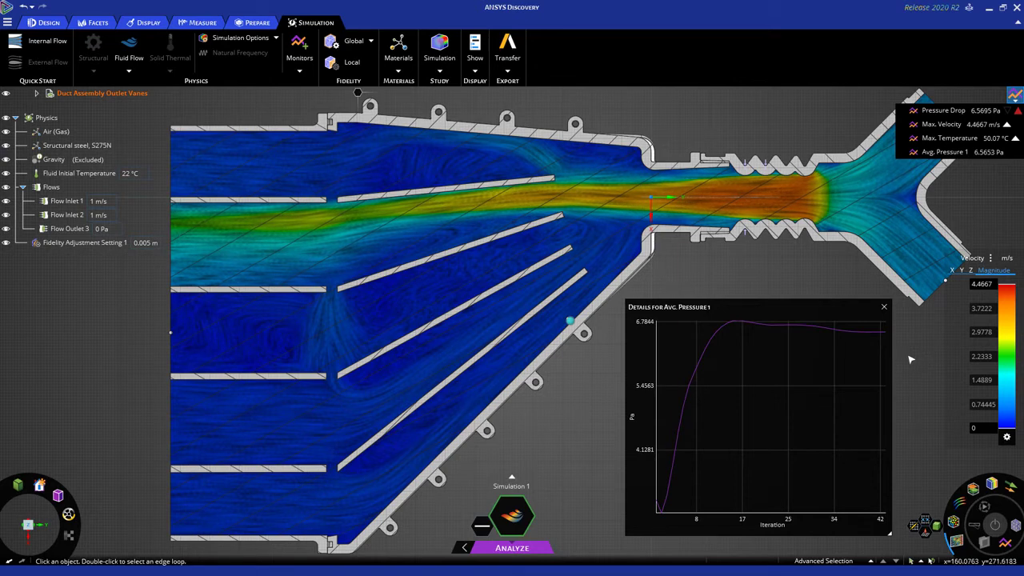
# Highlight where Avg. Pressure 1 is measured, then close its details chart
pyautogui.click(987, 159)
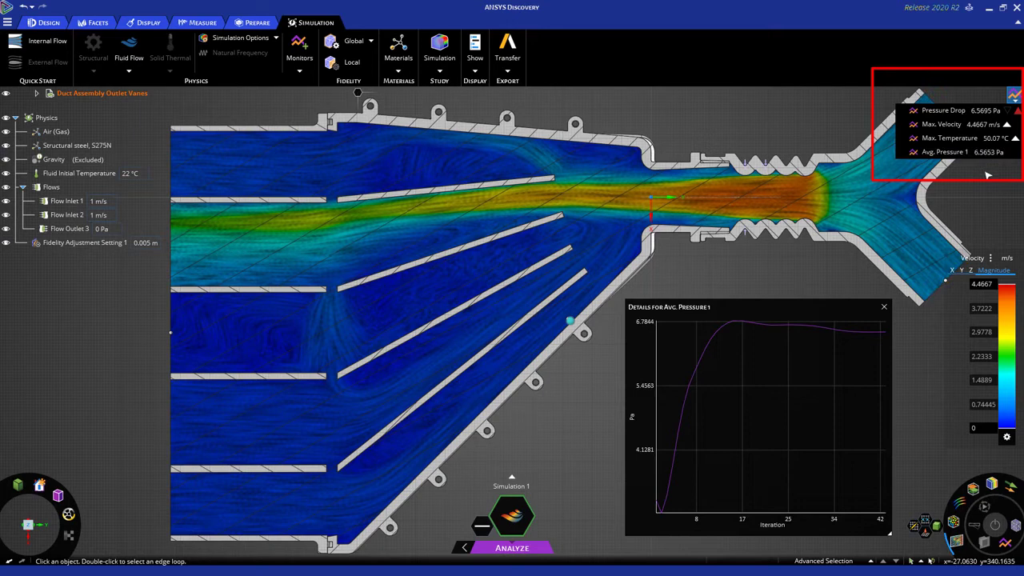
pyautogui.click(884, 308)
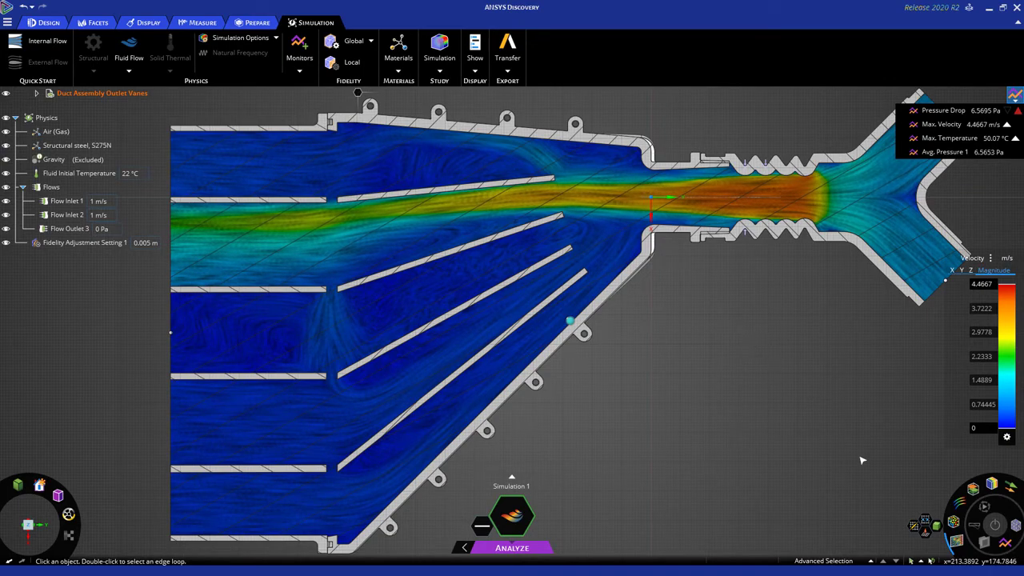
pyautogui.click(955, 543)
pyautogui.moveTo(991, 485)
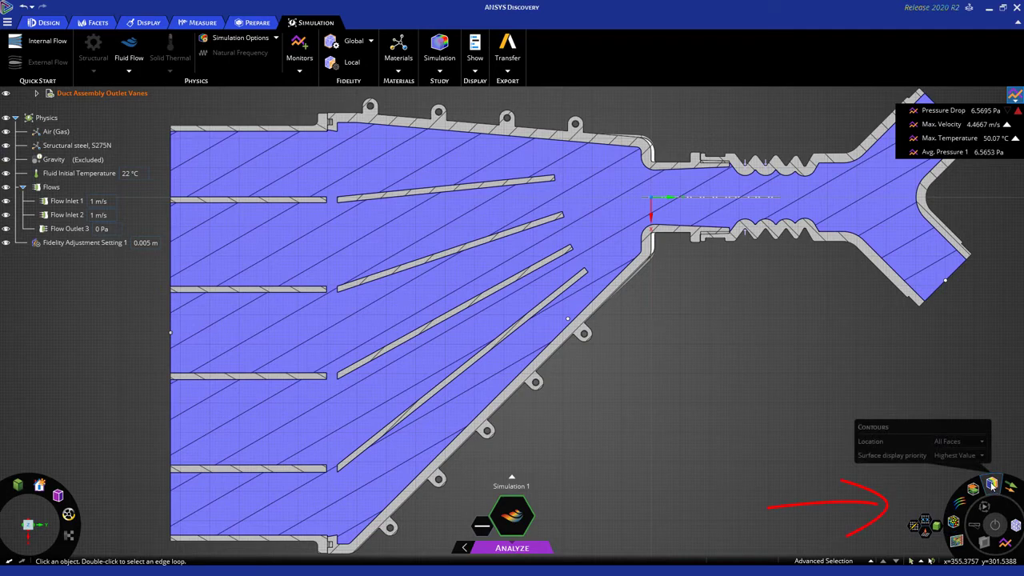
pyautogui.click(992, 485)
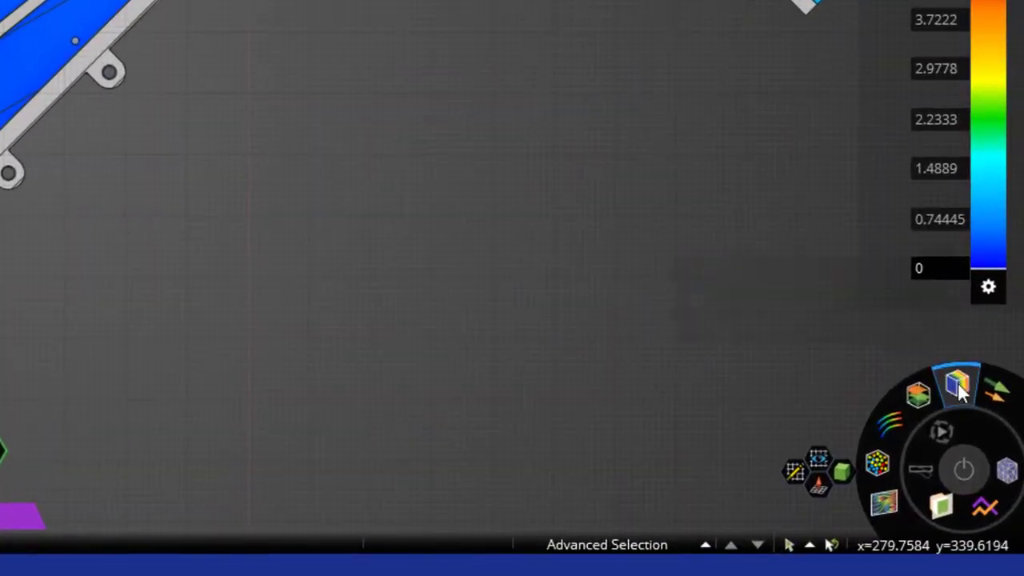
# Change the contour surface display priority from Highest Value to Outer
pyautogui.moveTo(960, 388)
pyautogui.click(936, 325)
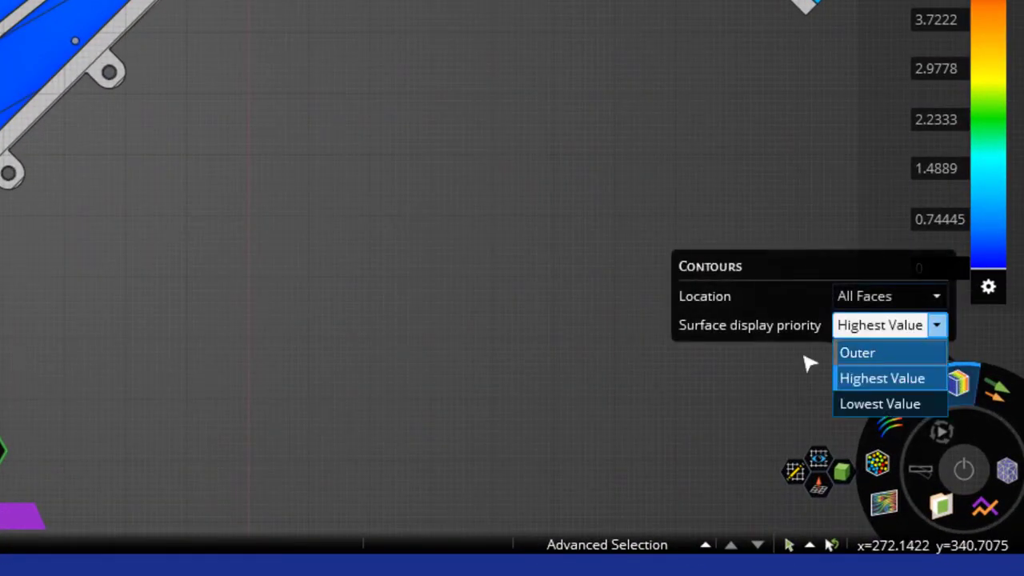
pyautogui.click(856, 352)
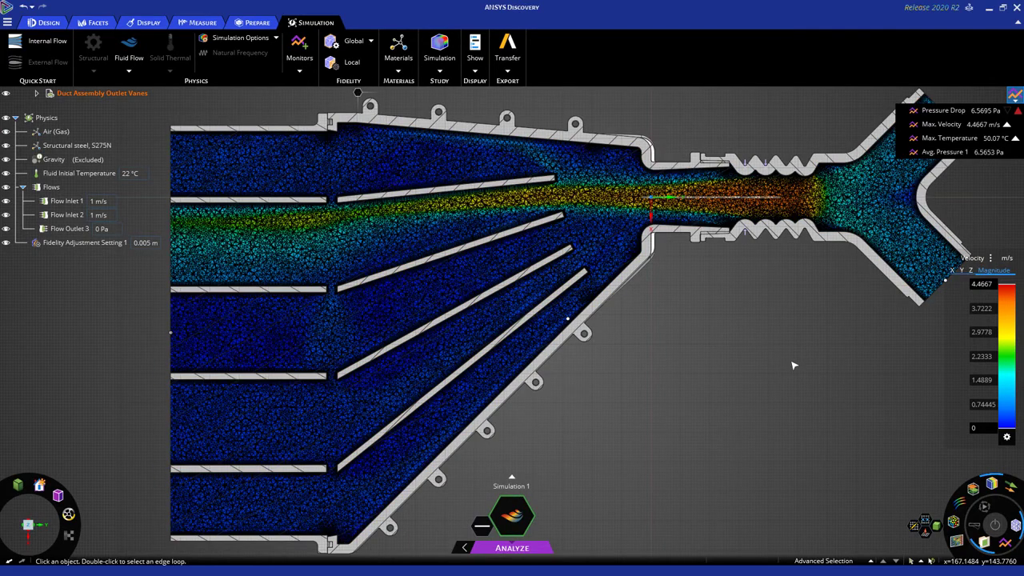
pyautogui.scroll(3, 655, 209)
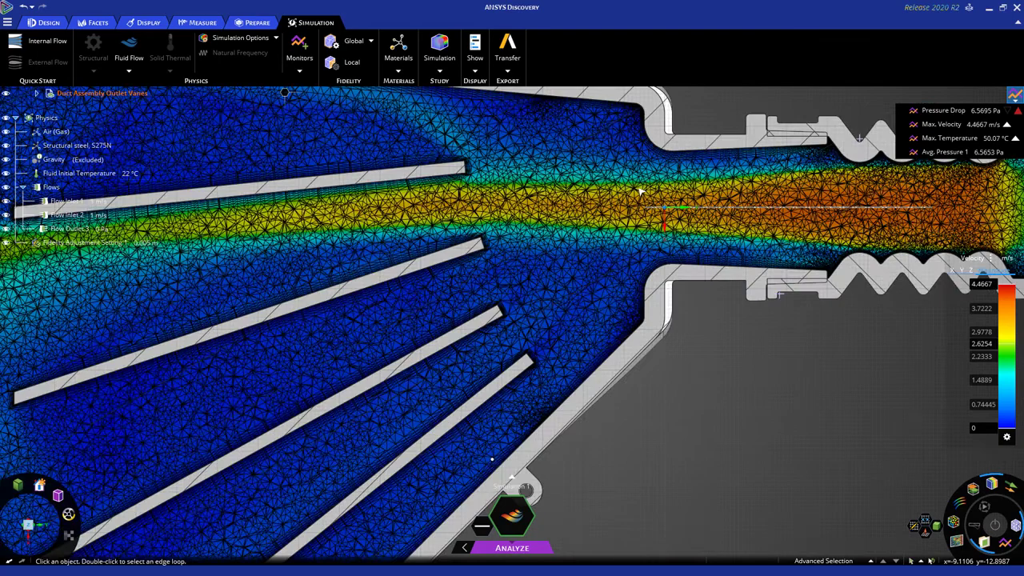
pyautogui.scroll(2, 639, 192)
pyautogui.scroll(2, 667, 245)
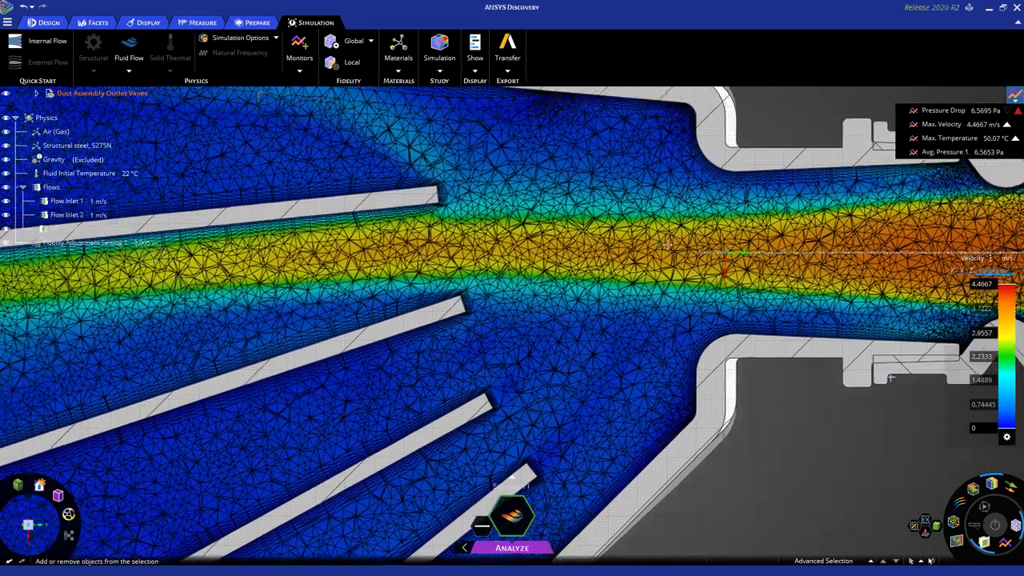
pyautogui.scroll(2, 667, 245)
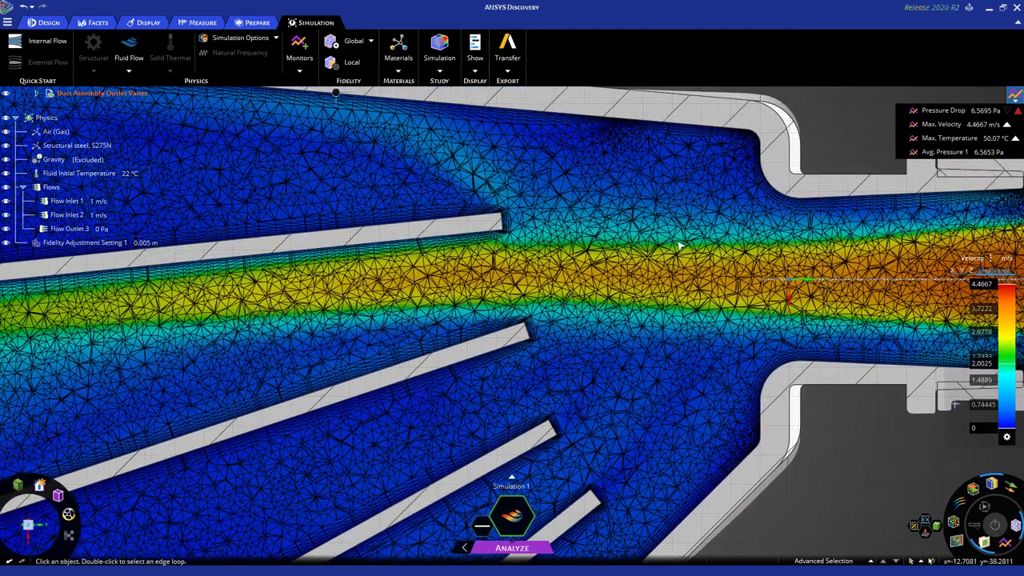
pyautogui.scroll(-1, 678, 239)
pyautogui.scroll(-2, 696, 254)
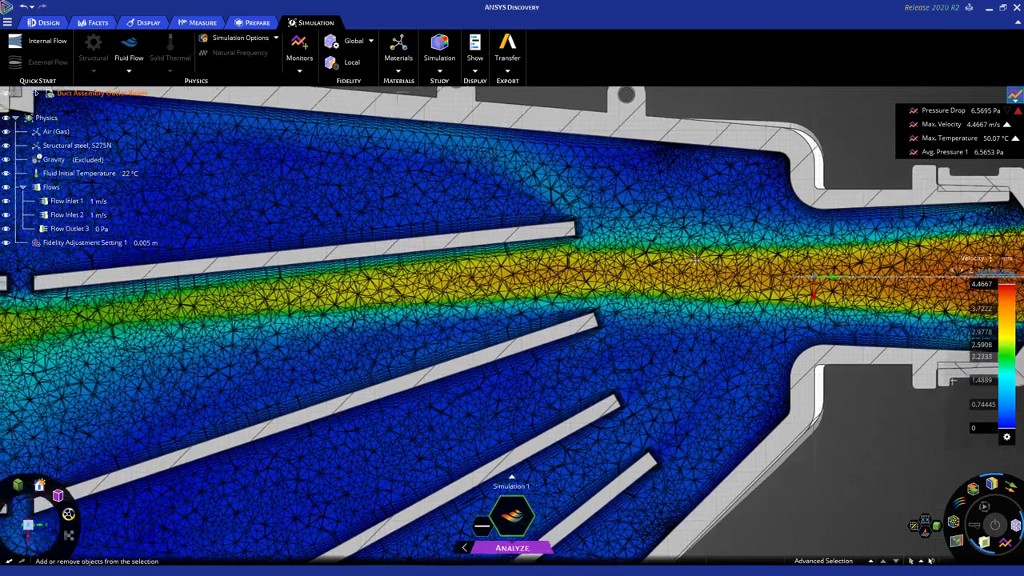